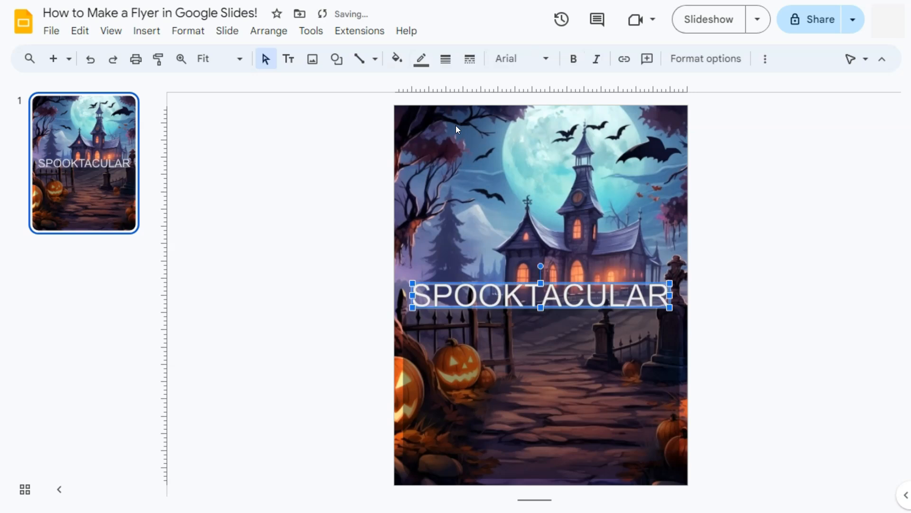
- Move the SPOOKTACULAR word art to the top of the flyer and restyle it in Creepster, stretched across the page width
drag(546, 292, 550, 138)
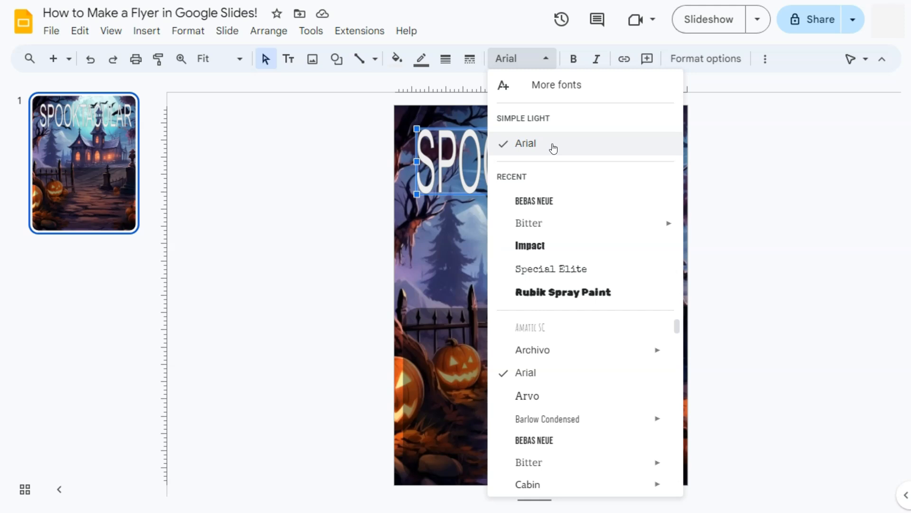
scroll(549, 405, down, 3)
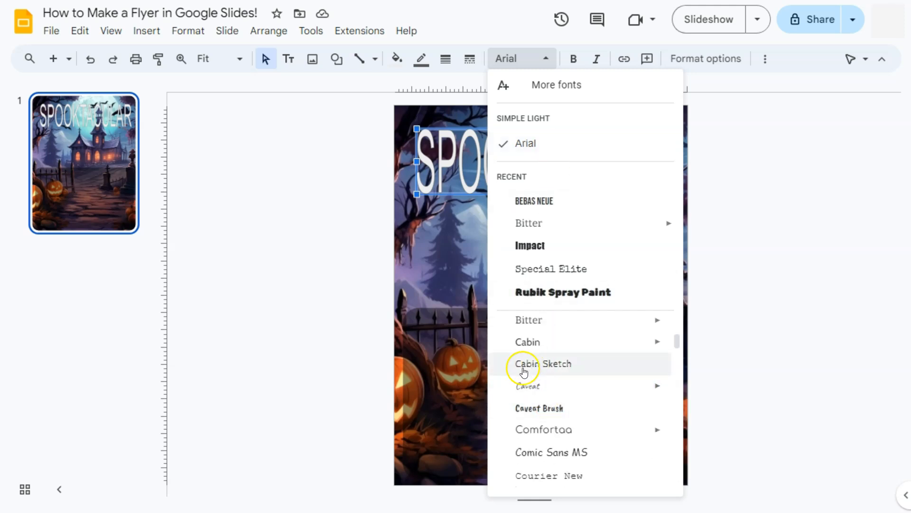
scroll(524, 371, down, 4)
click(539, 357)
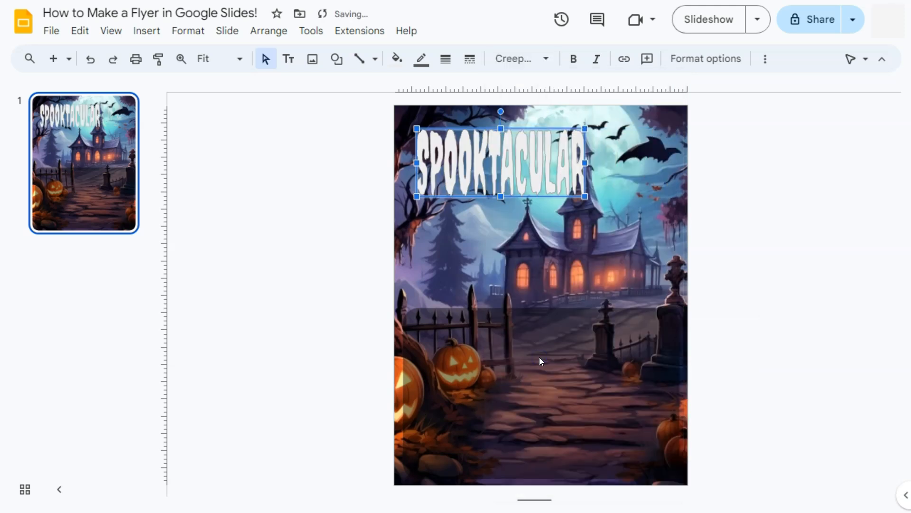
drag(585, 163, 670, 164)
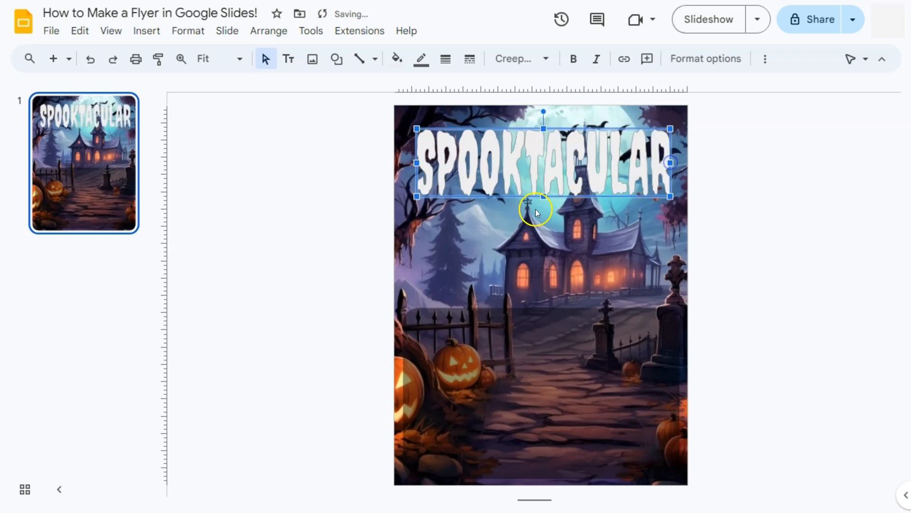
- Give the SPOOKTACULAR title a red fill and a black outline
click(397, 59)
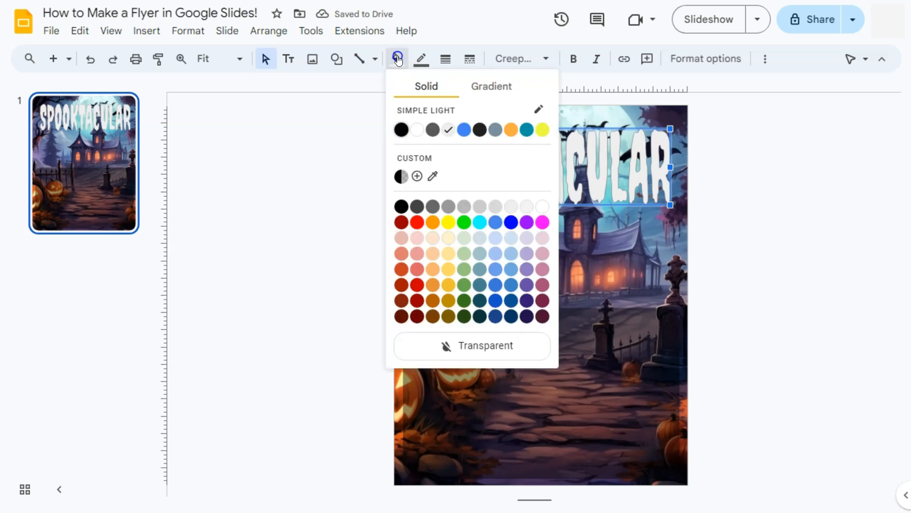
click(417, 285)
click(421, 59)
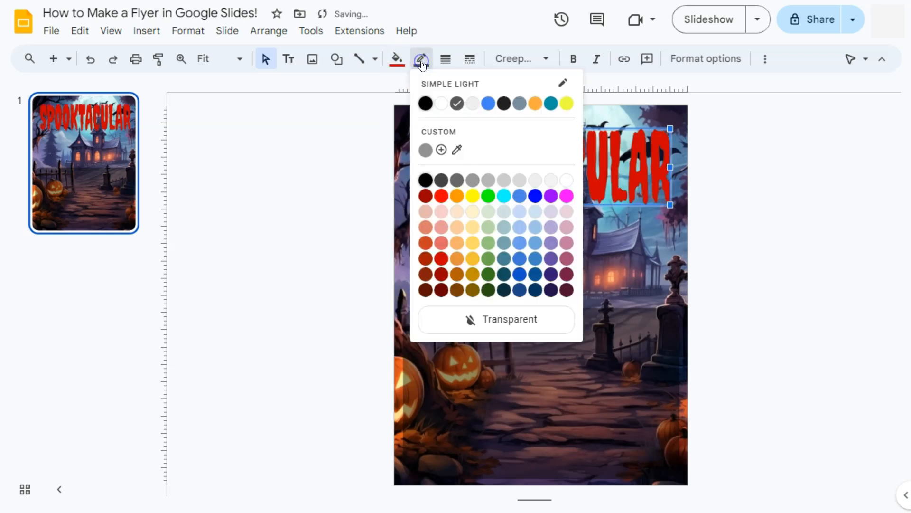
click(425, 103)
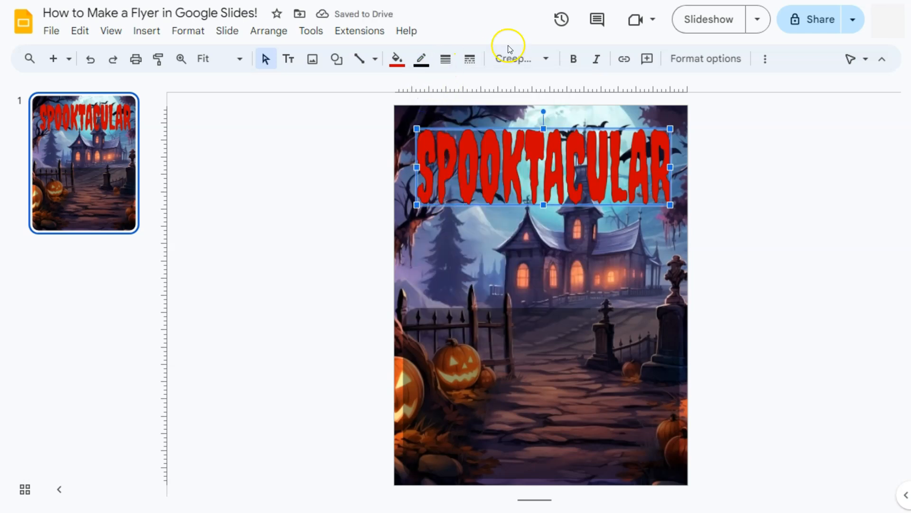
- Add a drop shadow to the SPOOKTACULAR title with an 86° angle and a 16 px distance
click(692, 59)
click(883, 194)
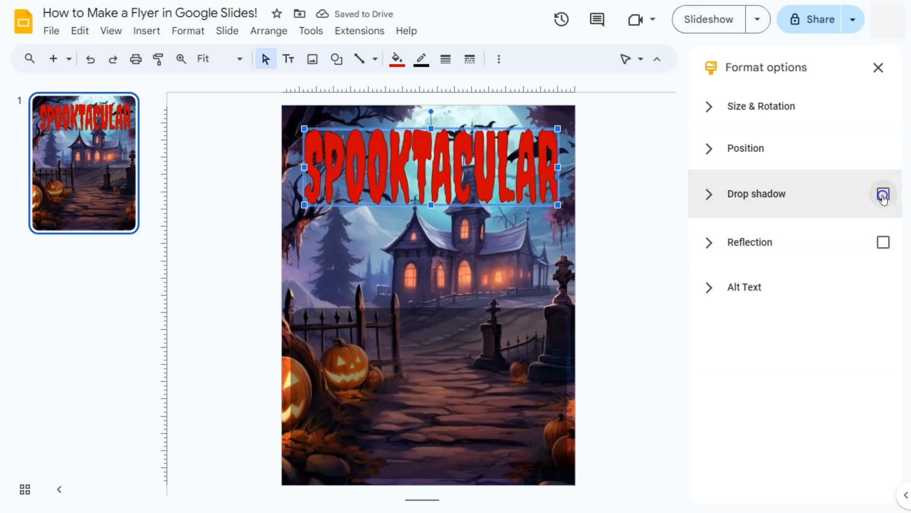
click(748, 195)
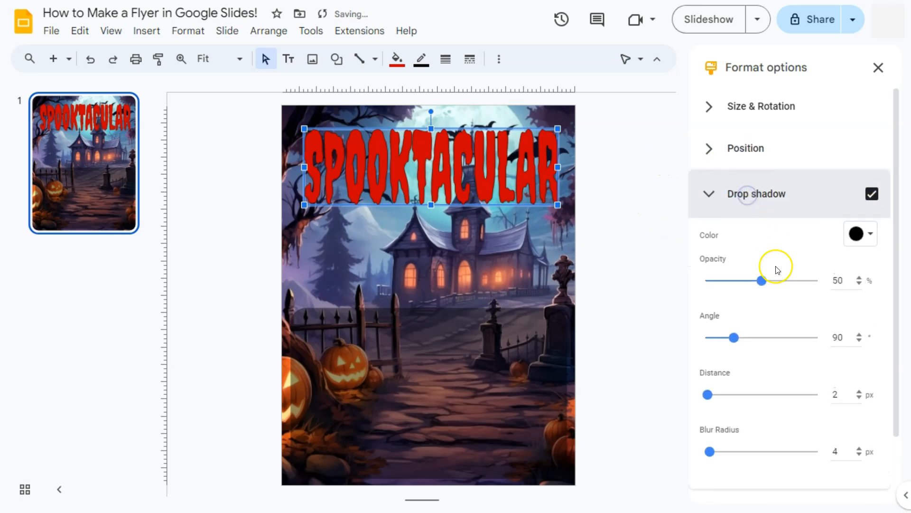
drag(708, 395, 718, 395)
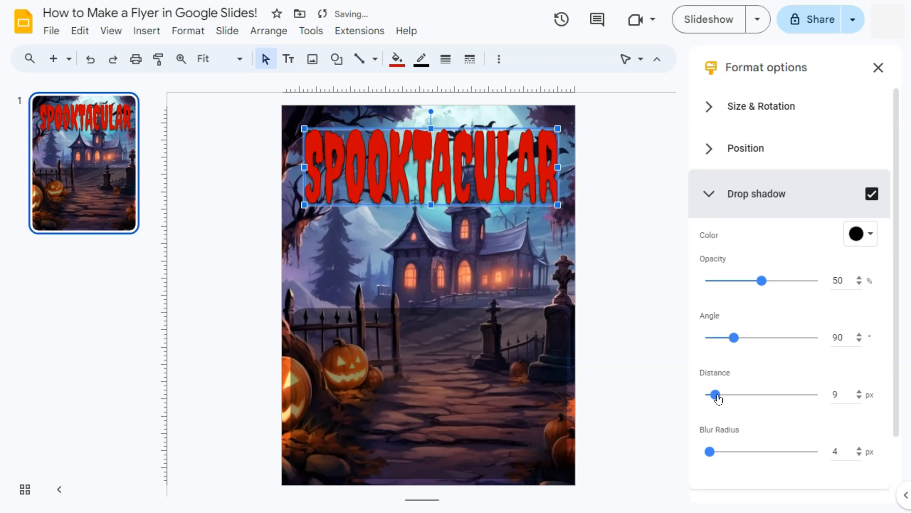
mouse_move(734, 337)
mouse_down()
mouse_move(723, 338)
mouse_move(733, 337)
mouse_up()
drag(715, 395, 723, 398)
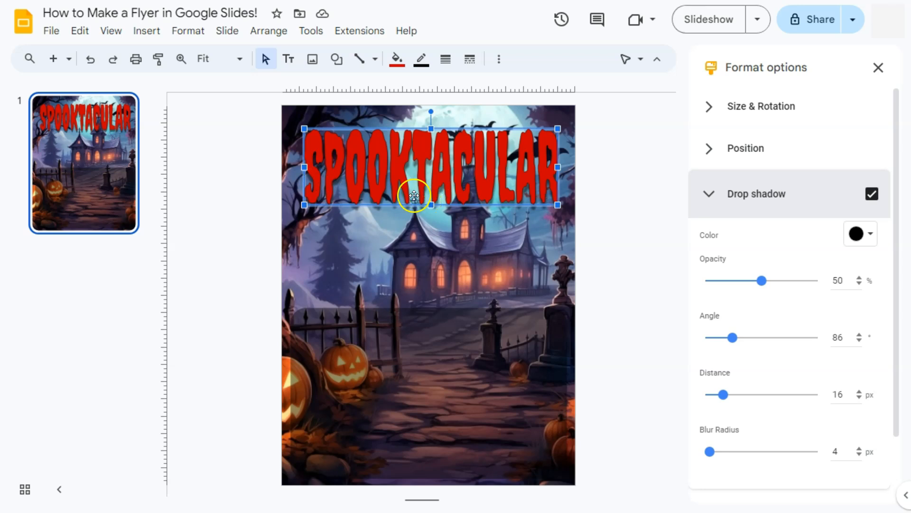
click(879, 68)
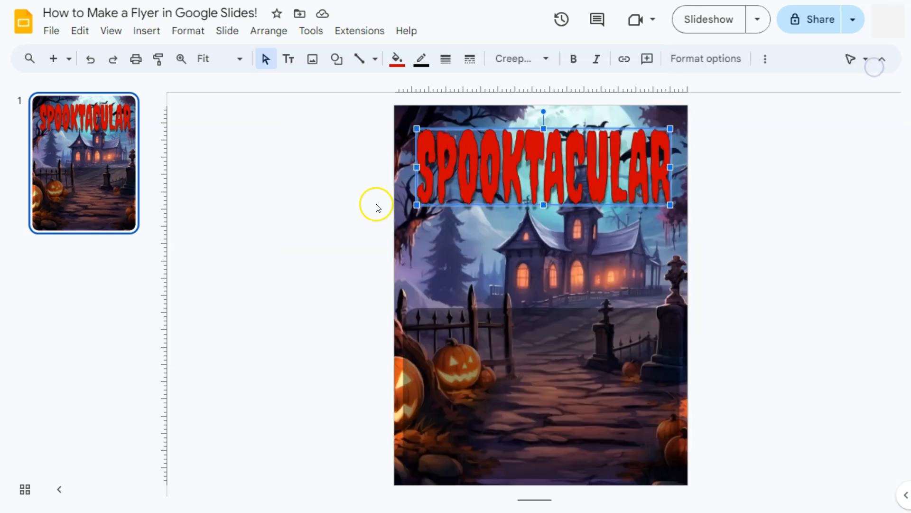
- Shift the SPOOKTACULAR title slightly upward and enlarge it a little in width and height
drag(551, 168, 547, 165)
drag(663, 161, 676, 161)
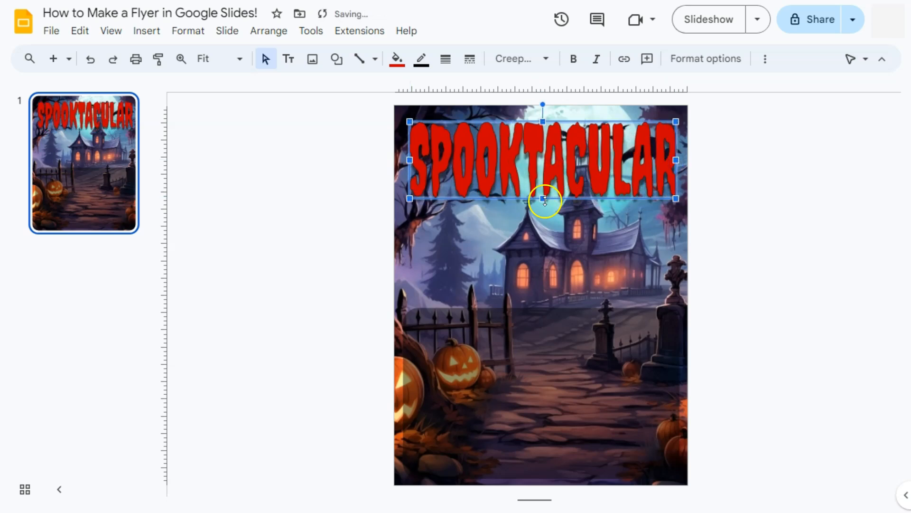
drag(543, 199, 543, 204)
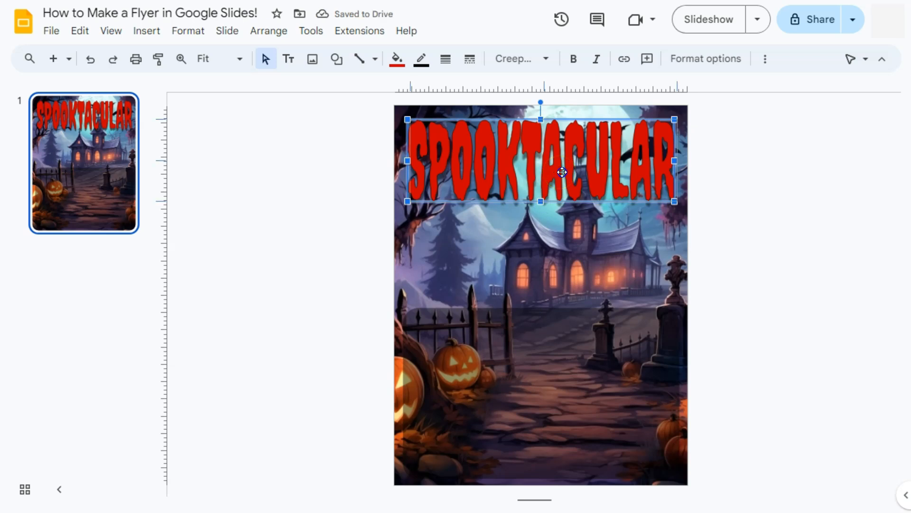
click(712, 223)
- Center the SPOOKTACULAR title horizontally on the page
click(585, 172)
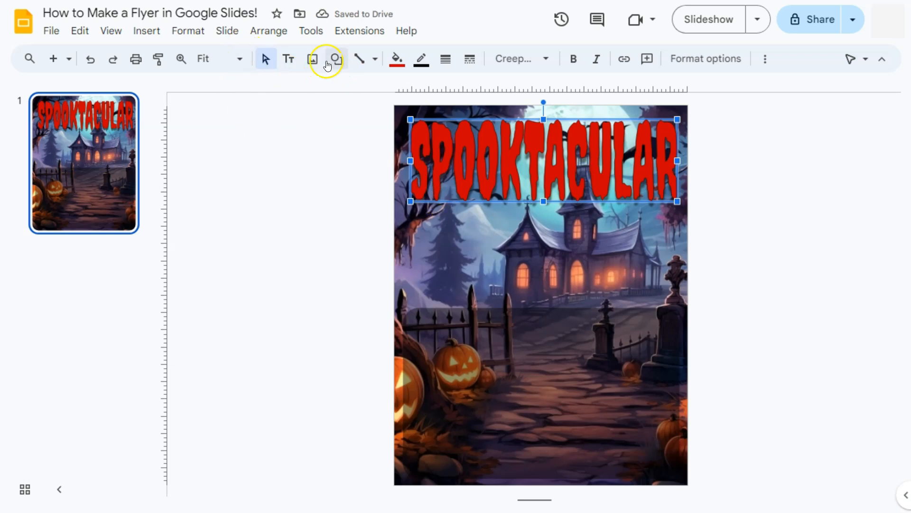
right_click(532, 164)
mouse_move(603, 331)
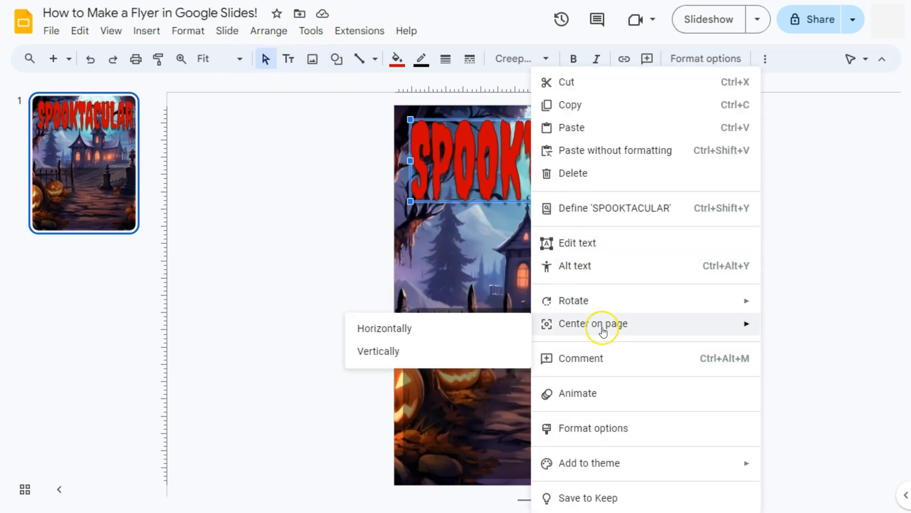
click(412, 329)
click(511, 249)
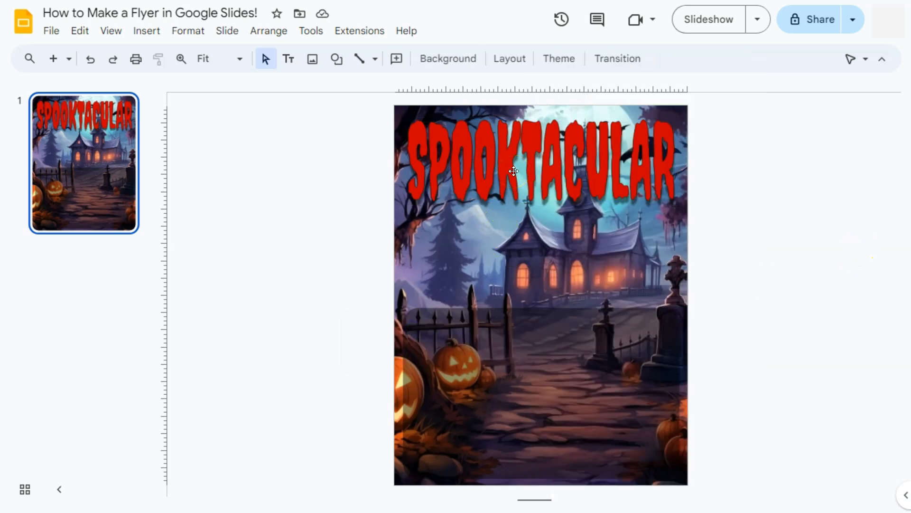
- Insert a new word art object reading "Halloween"
click(147, 31)
click(187, 237)
text(Halloween)
key(Return)
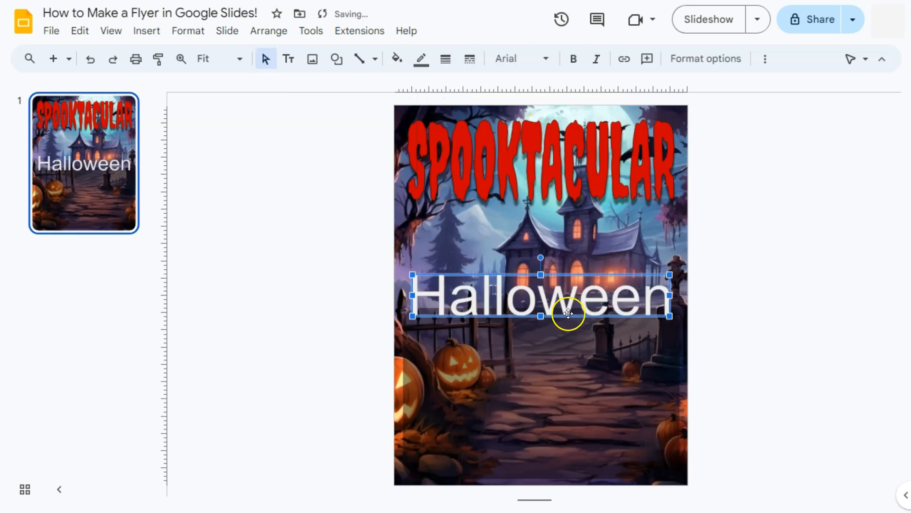
- Place the Halloween word art directly beneath SPOOKTACULAR and set its font to Frijole
drag(568, 309, 568, 239)
click(519, 59)
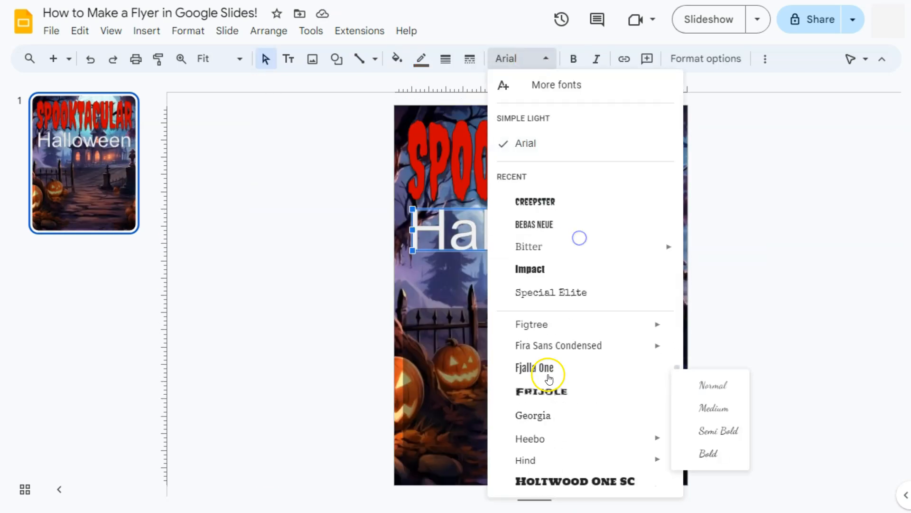
click(532, 388)
- Give the black-filled Halloween word art a white outline 2px thick
click(422, 58)
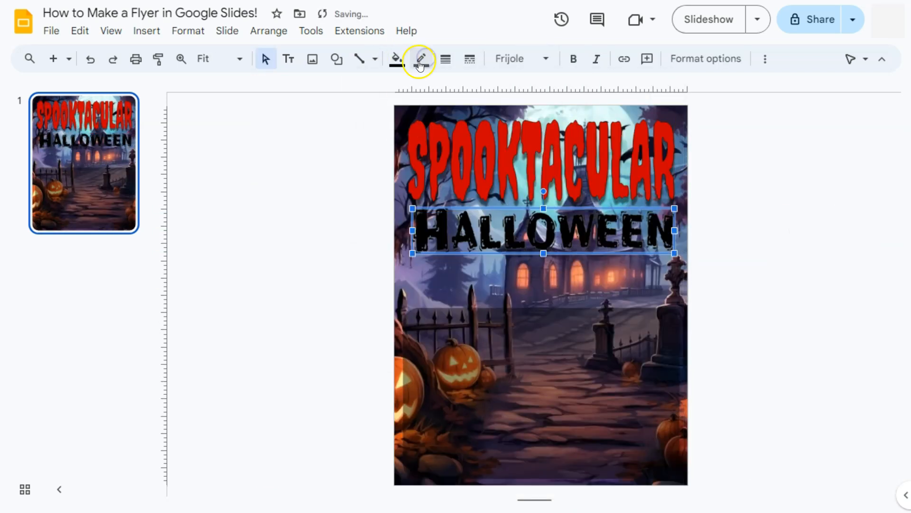
click(445, 59)
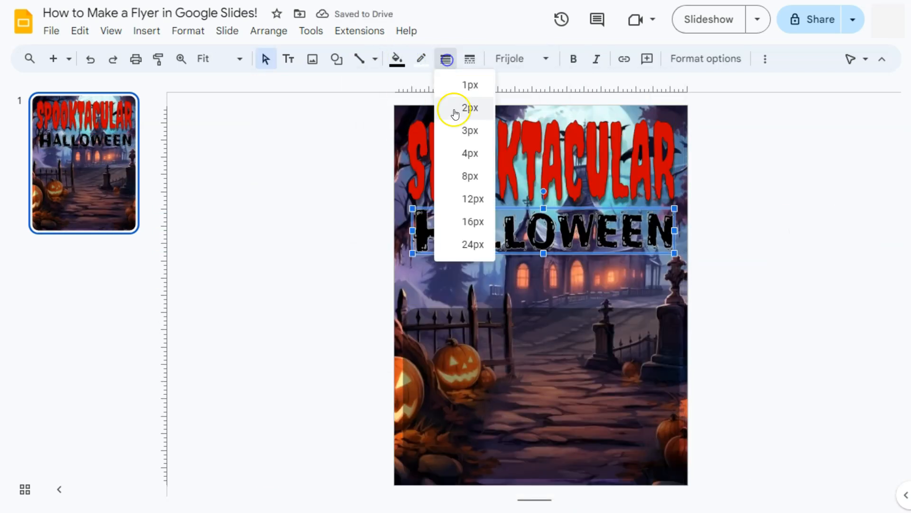
click(454, 108)
click(810, 287)
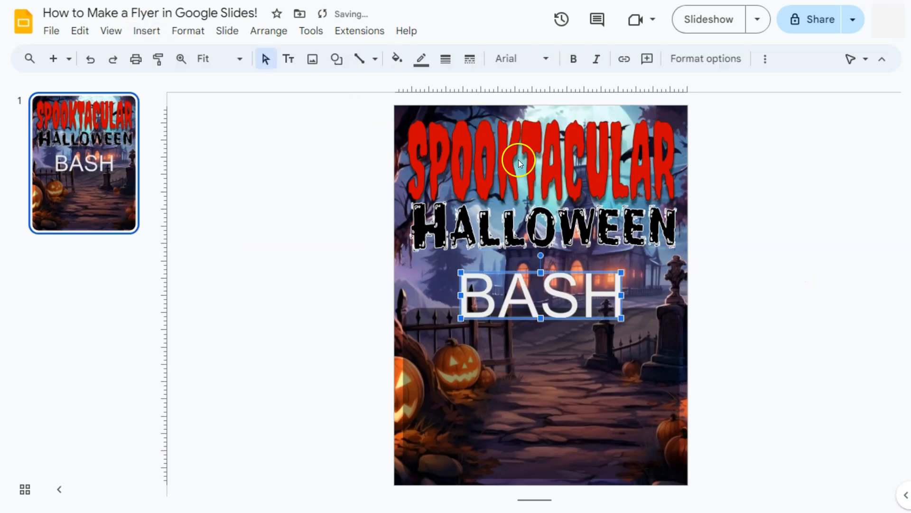
- Place the BASH word art beneath HALLOWEEN and set it in bold Special Elite
click(520, 58)
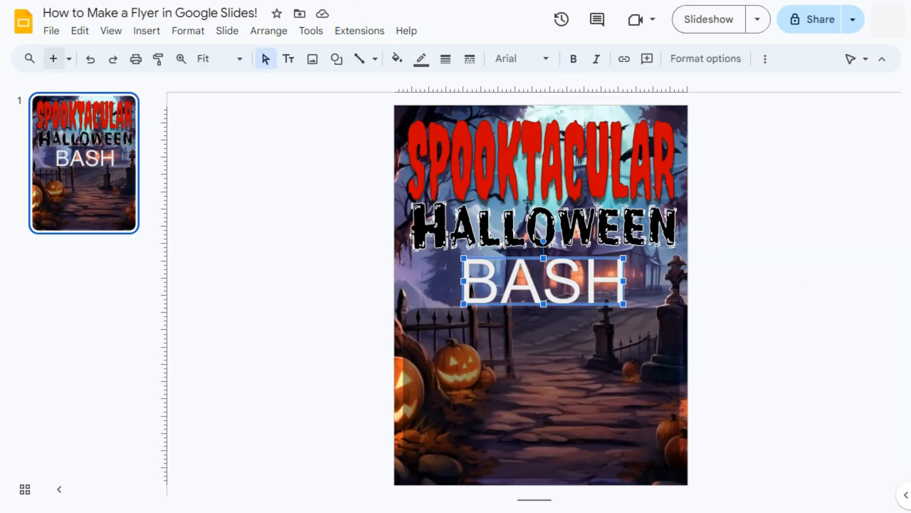
click(520, 59)
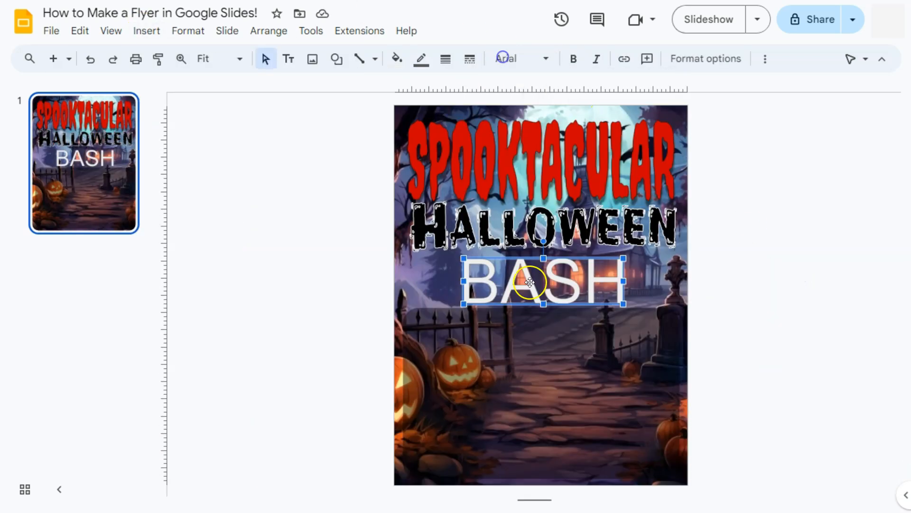
click(520, 58)
scroll(584, 380, down, 10)
mouse_move(551, 431)
click(551, 412)
click(574, 58)
- Give the BASH word art a white fill and a black outline
click(421, 59)
click(397, 58)
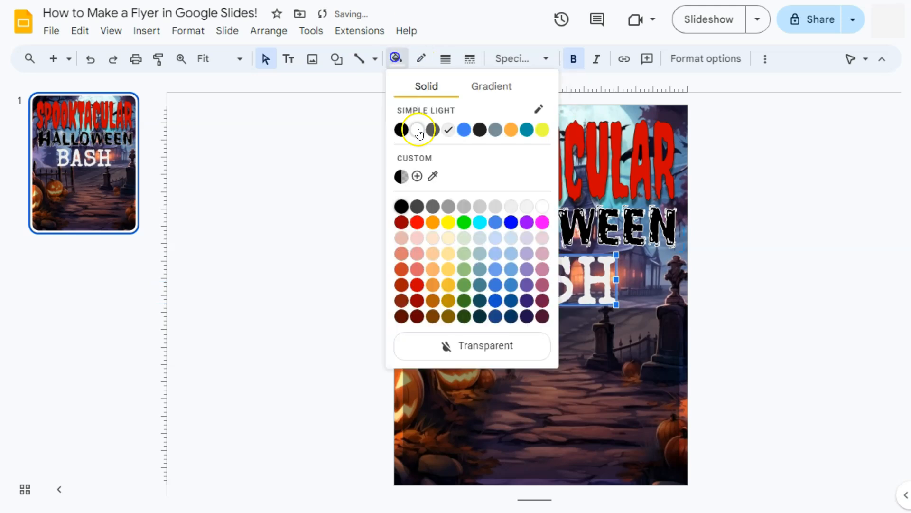
click(419, 130)
click(421, 58)
click(733, 307)
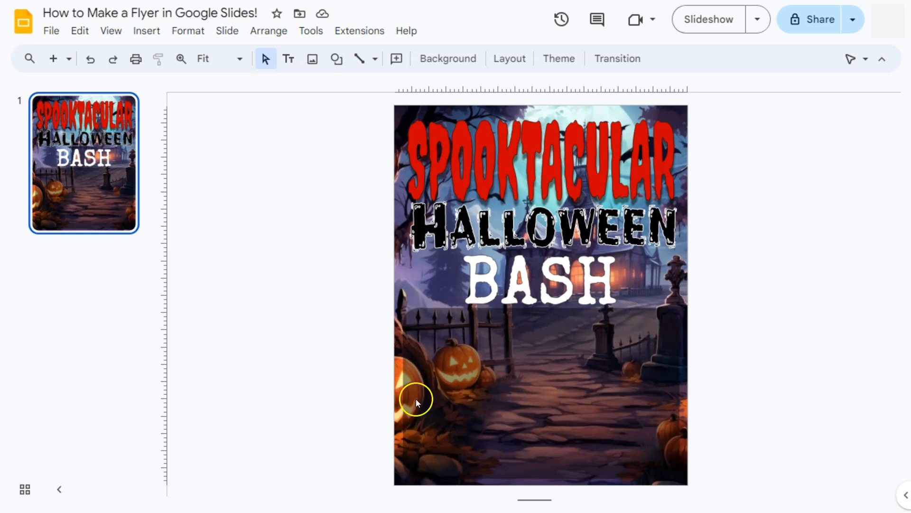
- Nudge the SPOOKTACULAR, HALLOWEEN and BASH lines slightly upward so they sit closer together and centered
click(543, 154)
drag(543, 153, 542, 153)
drag(565, 237, 562, 233)
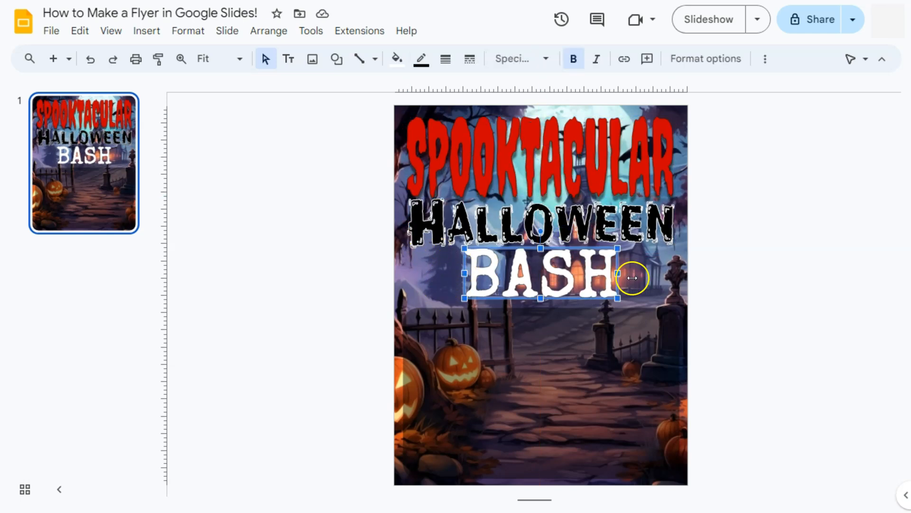
click(649, 277)
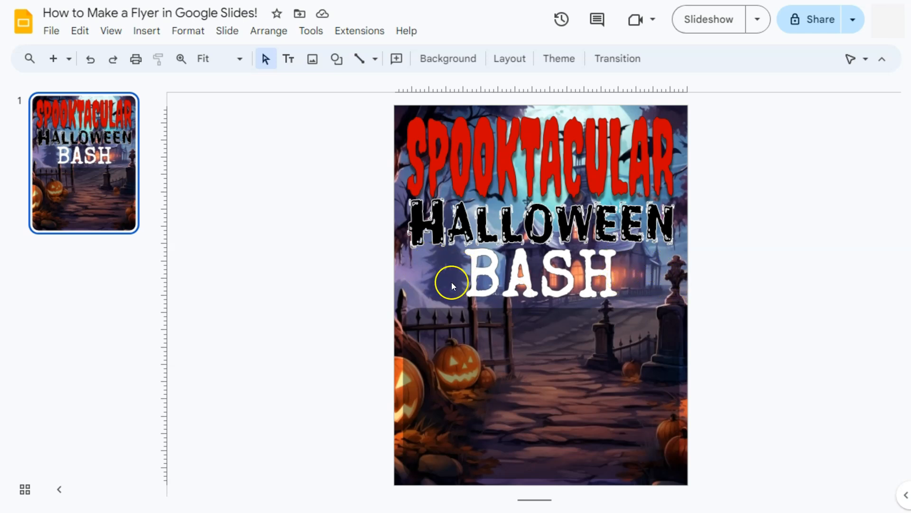
- Search the web for "vampire teeth png" and insert the open red-lipped mouth with fangs dripping blood
click(311, 58)
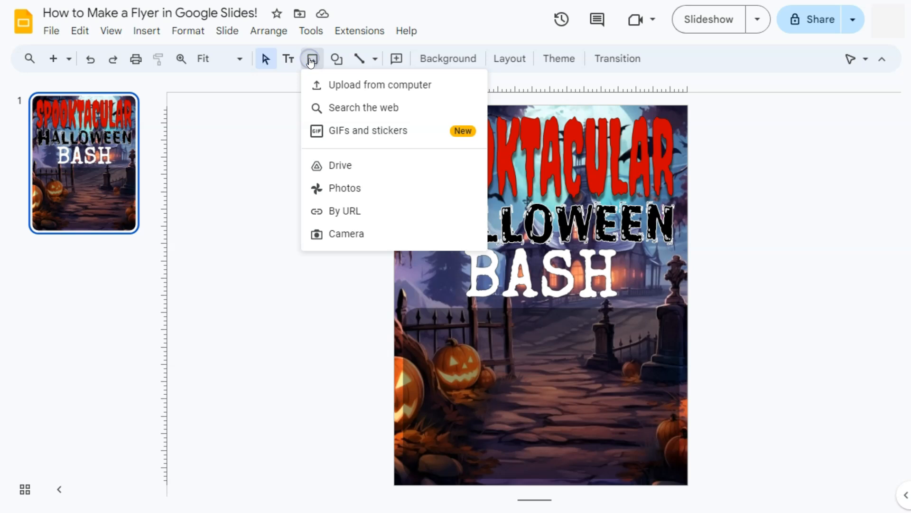
click(338, 109)
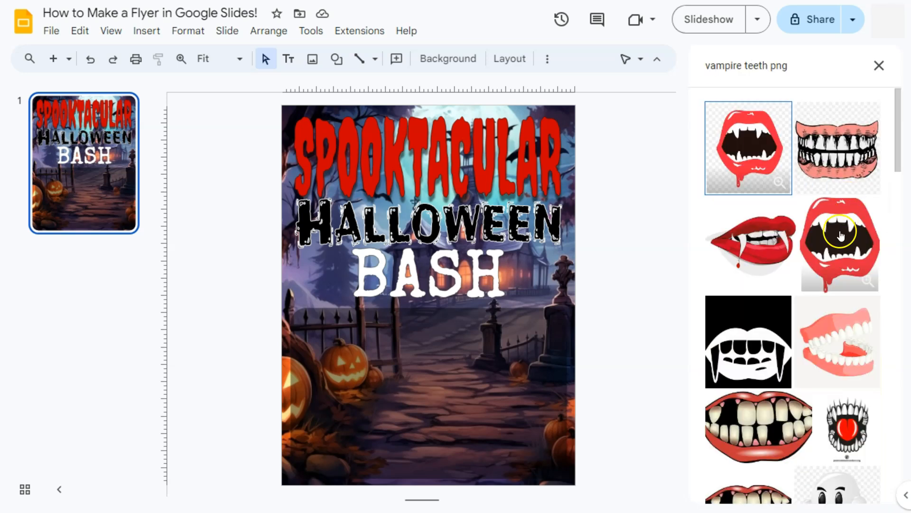
click(841, 242)
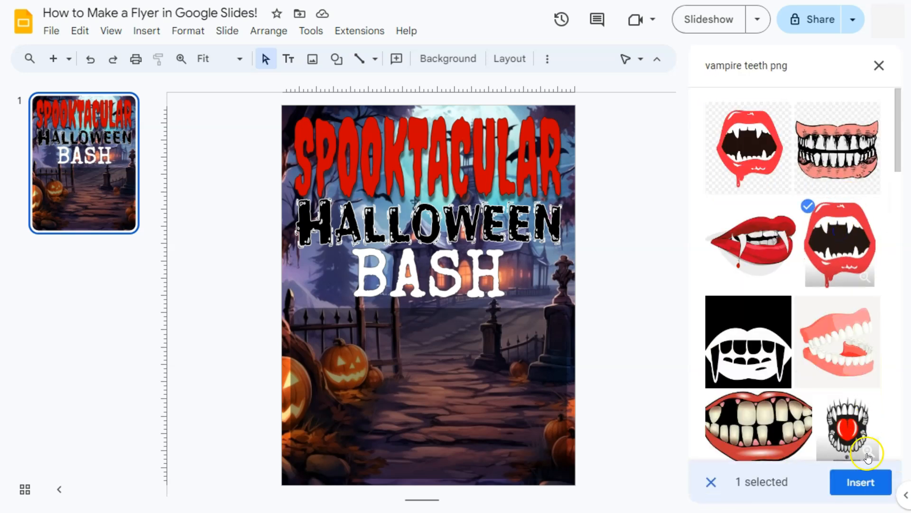
click(866, 484)
- Shrink the vampire mouth image to about the height of BASH, place it just left of that word and tilt it slightly counterclockwise
drag(553, 478, 450, 362)
drag(447, 302, 440, 280)
drag(439, 243, 430, 241)
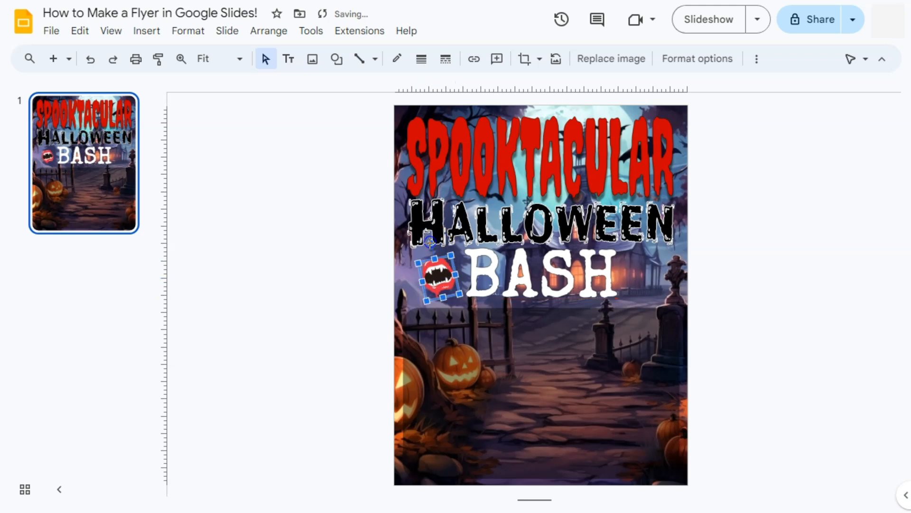
click(645, 274)
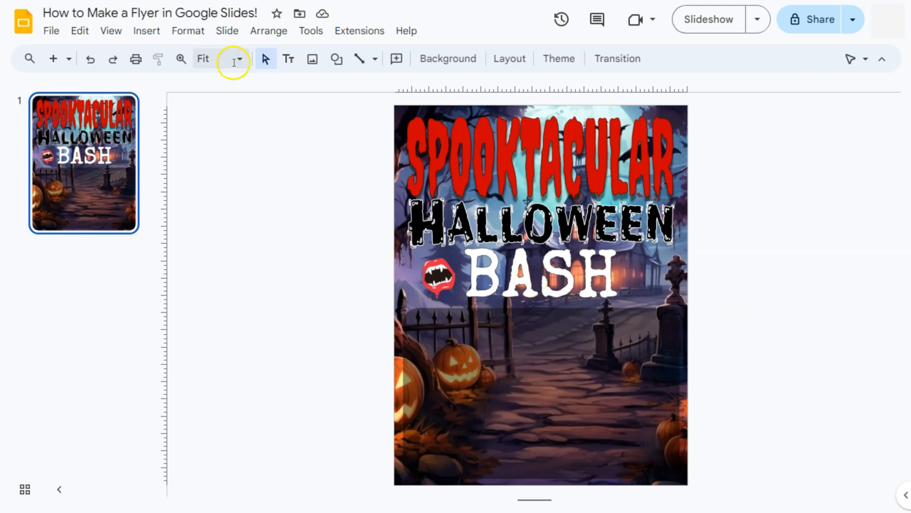
- Search the web for "pumpkin basket png" and insert the orange carved pumpkin basket with a handle
click(312, 59)
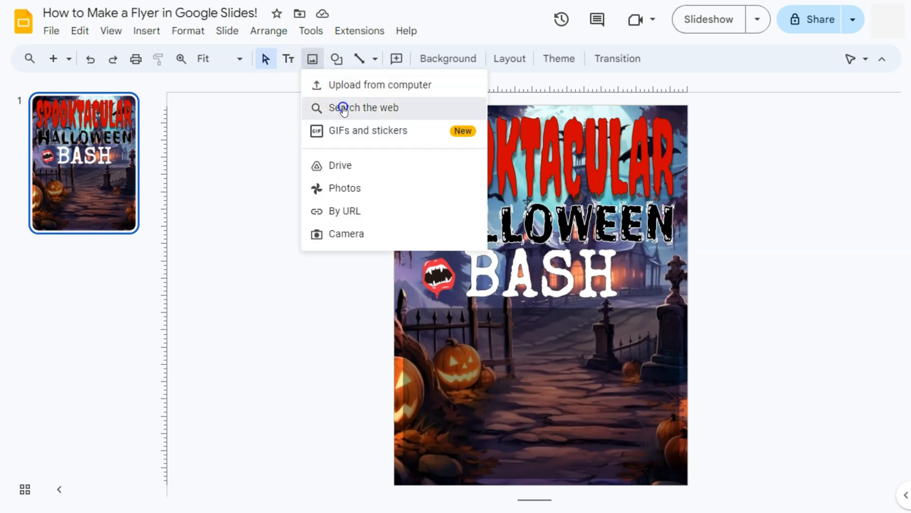
click(342, 106)
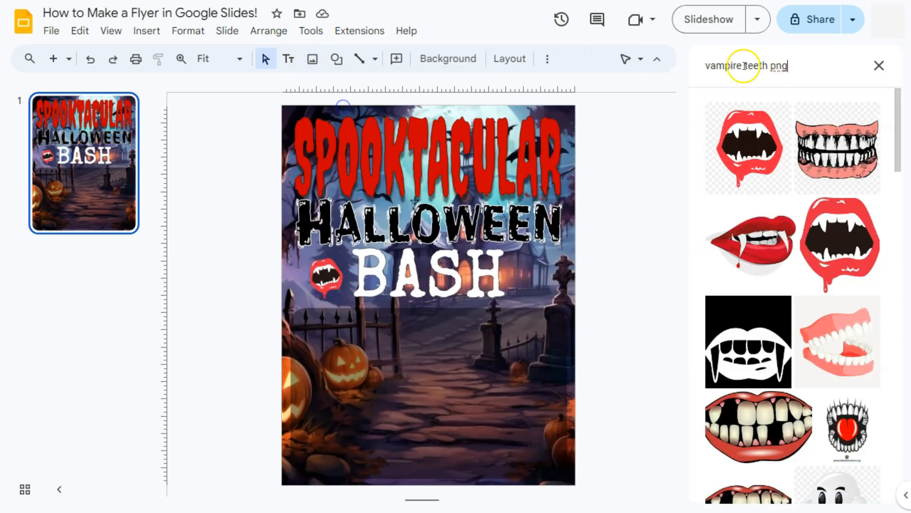
drag(767, 66, 700, 68)
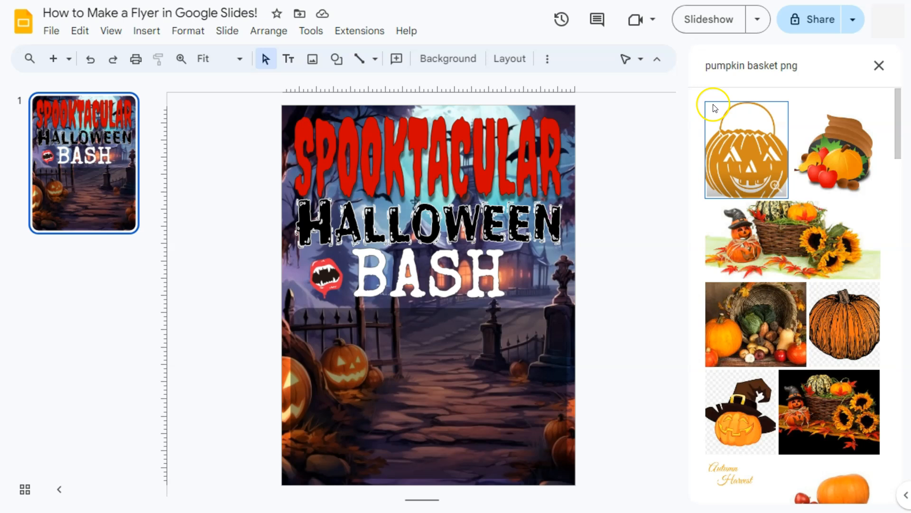
click(734, 137)
click(841, 479)
- Shrink the pumpkin basket to about the height of BASH, place it just right of that word and tilt it slightly clockwise
drag(559, 478, 648, 276)
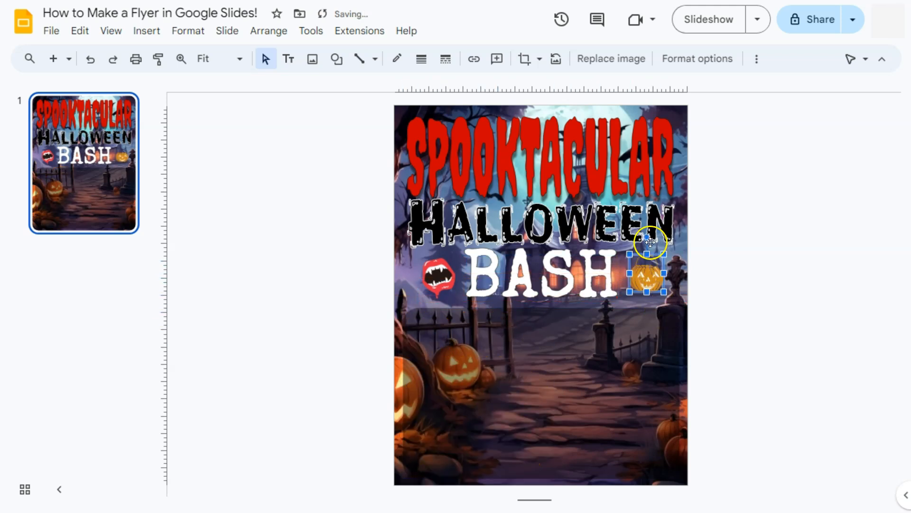
drag(647, 237, 657, 237)
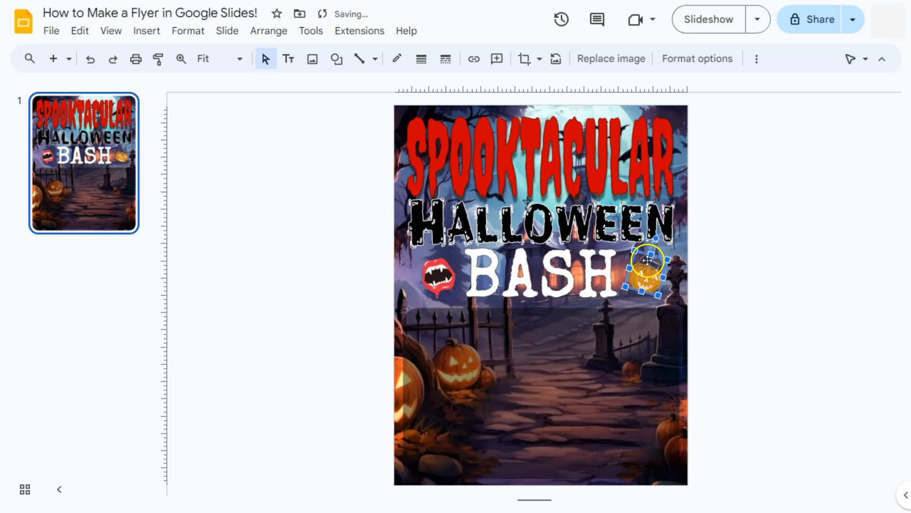
- Enlarge the vampire mouth and the pumpkin basket slightly so both balance the height of the word BASH
click(449, 258)
drag(452, 255, 457, 245)
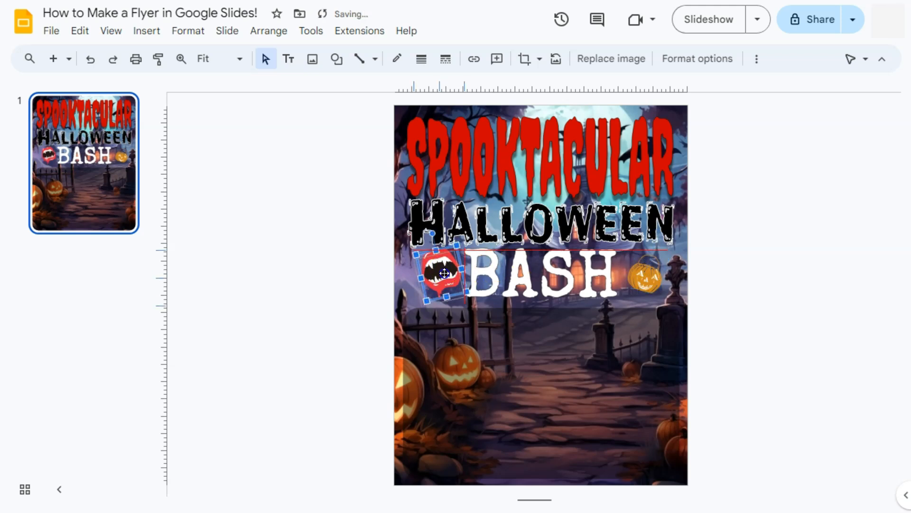
click(639, 290)
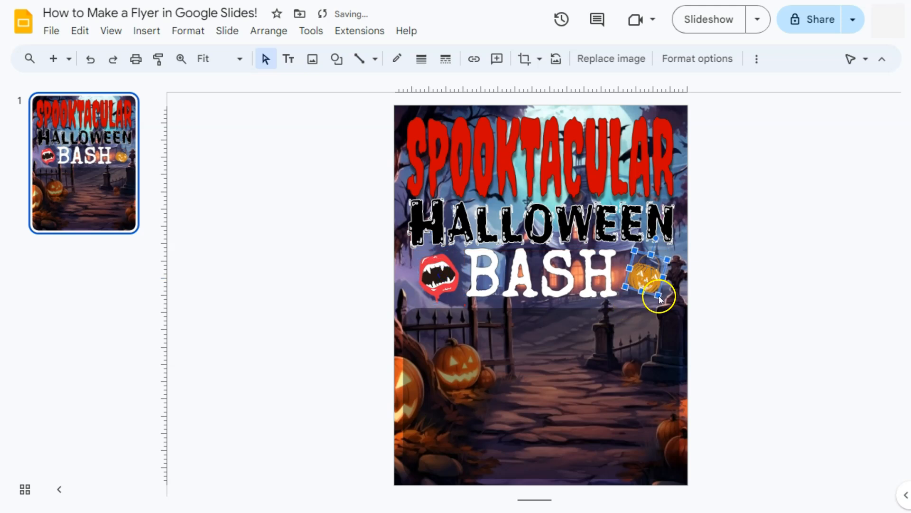
drag(665, 316, 665, 315)
click(730, 284)
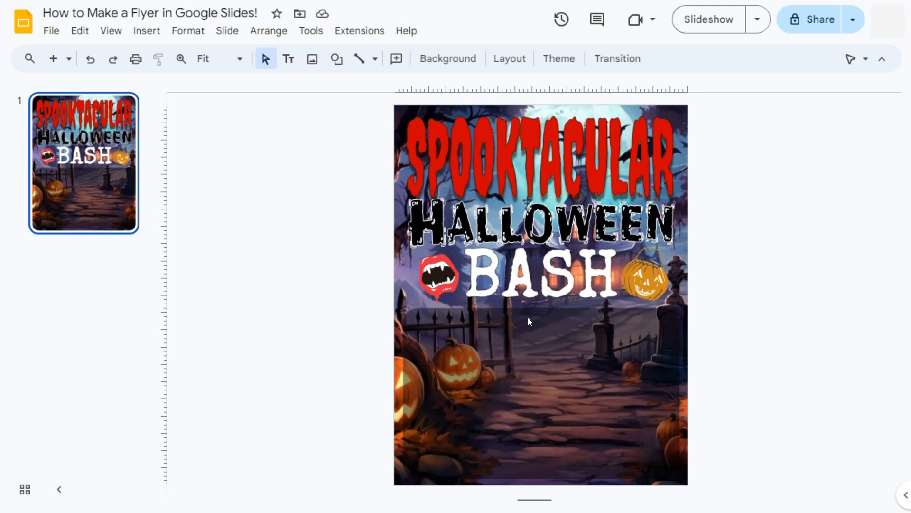
- Add a text box over the lower left half of the flyer and paste in the Activities and Food & Treats text
click(288, 59)
drag(411, 318, 536, 471)
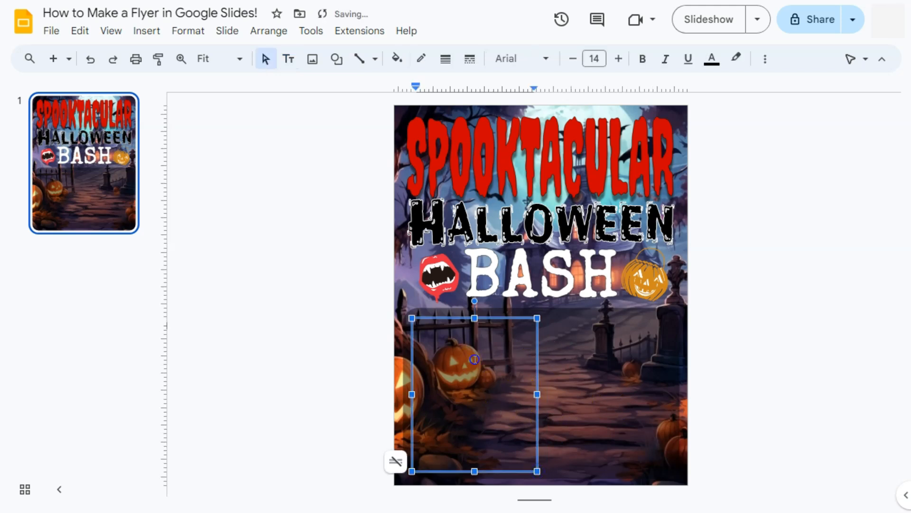
click(432, 335)
key(ctrl+v)
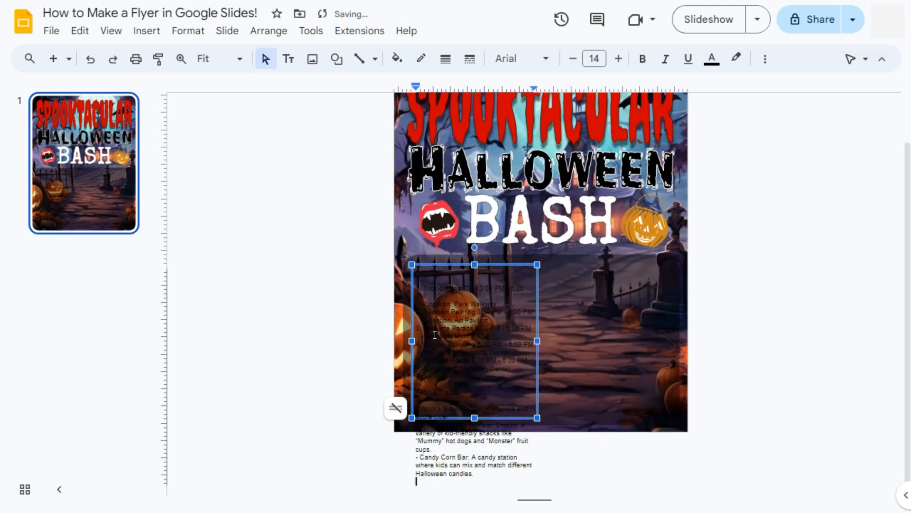
- Color all of the pasted Activities and Food & Treats text white
click(458, 332)
key(ctrl+a)
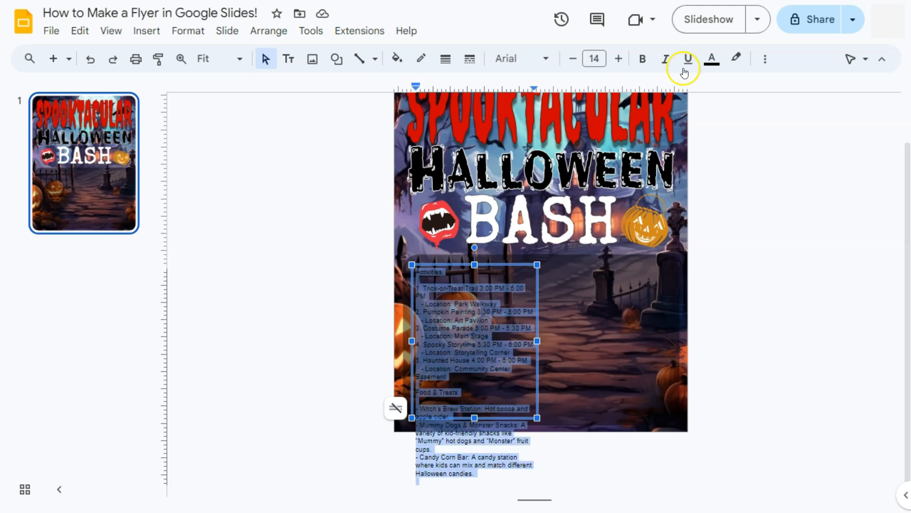
click(712, 58)
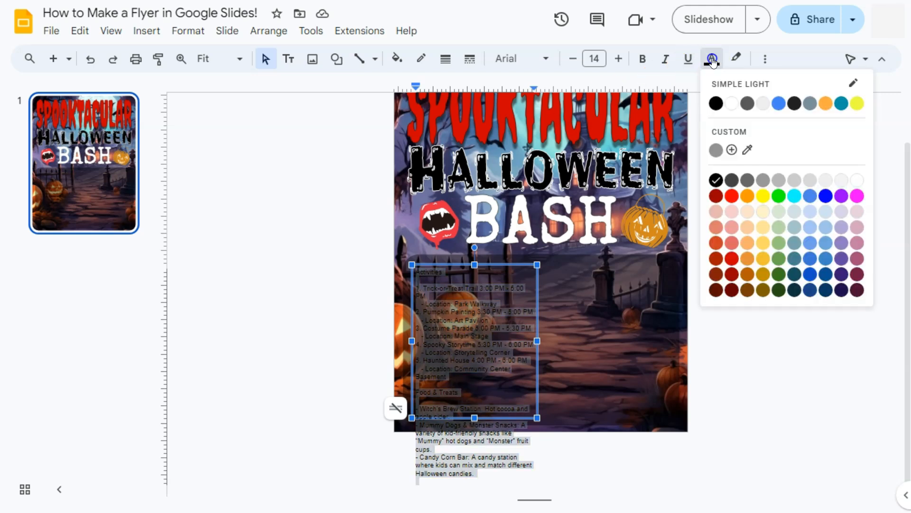
click(732, 104)
click(334, 313)
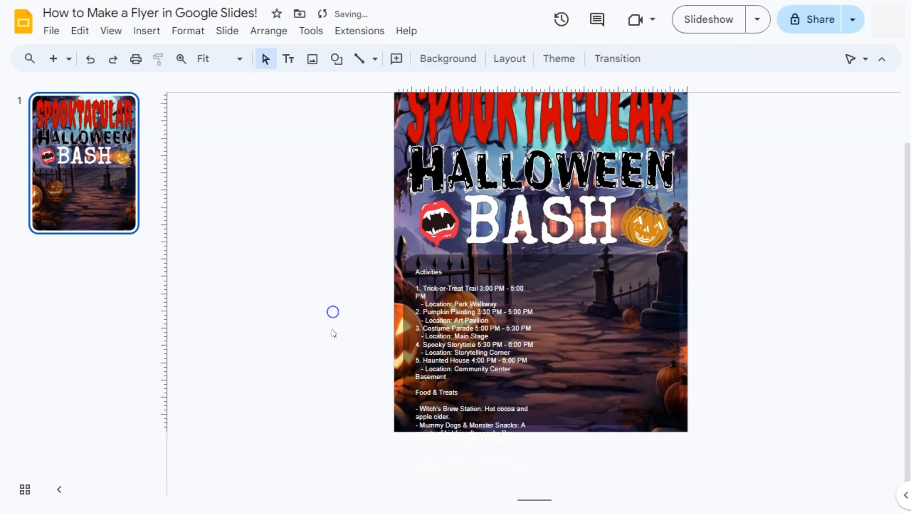
- Reduce the font size of all the Activities and Food & Treats text to 12
click(451, 347)
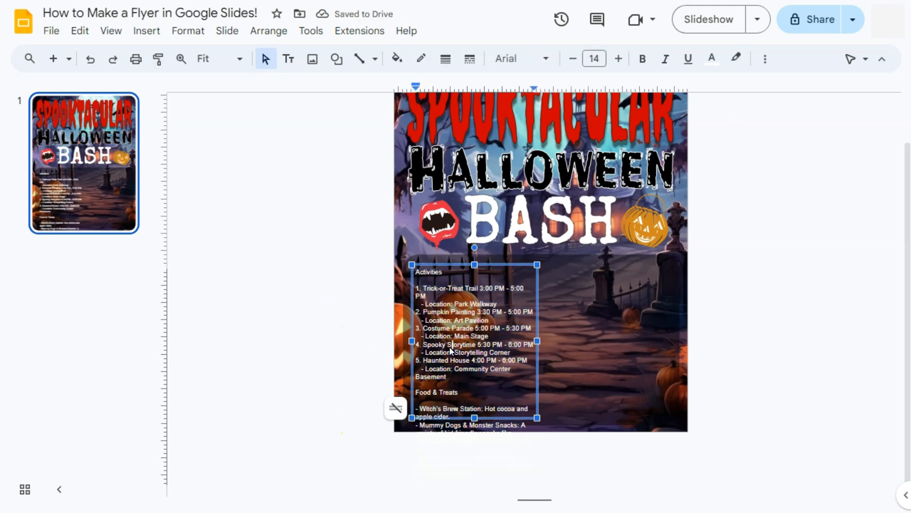
click(466, 295)
key(ctrl+a)
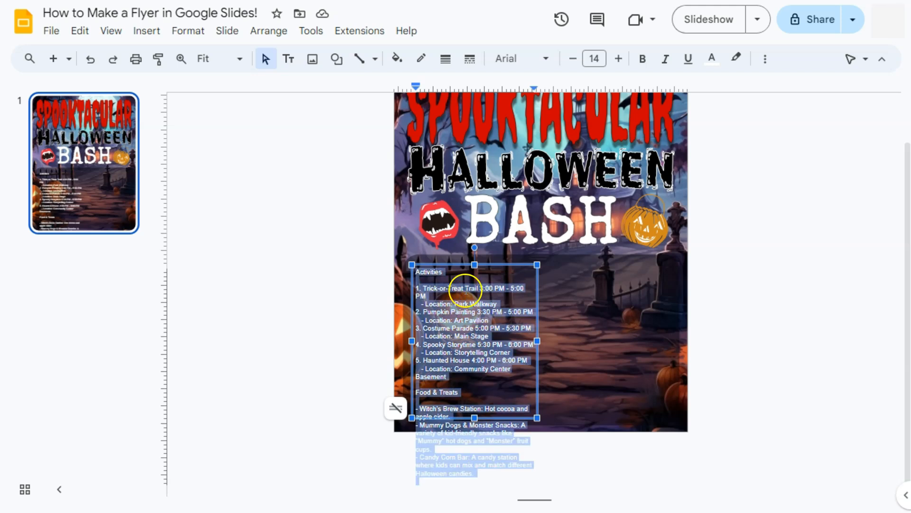
click(574, 59)
click(574, 59)
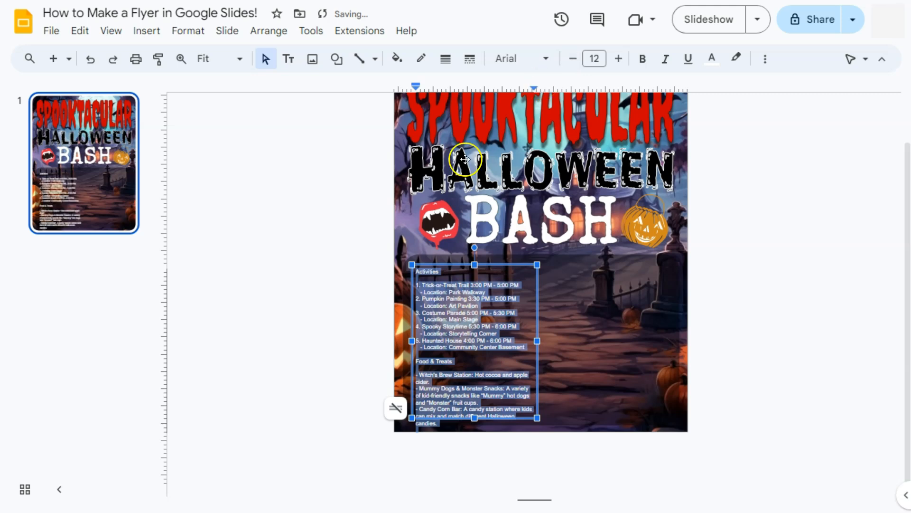
- Extend the Activities text box slightly at its upper and left edges so the text fits inside
drag(475, 265, 474, 258)
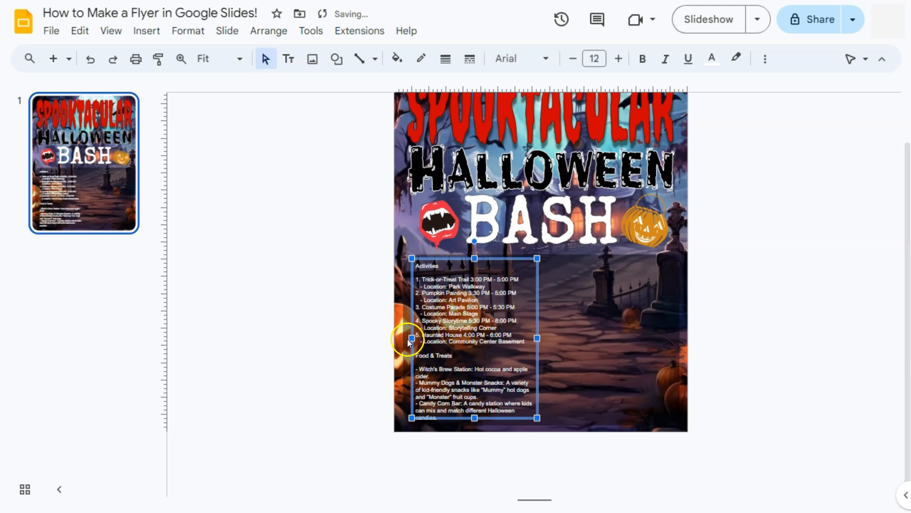
drag(412, 338, 408, 337)
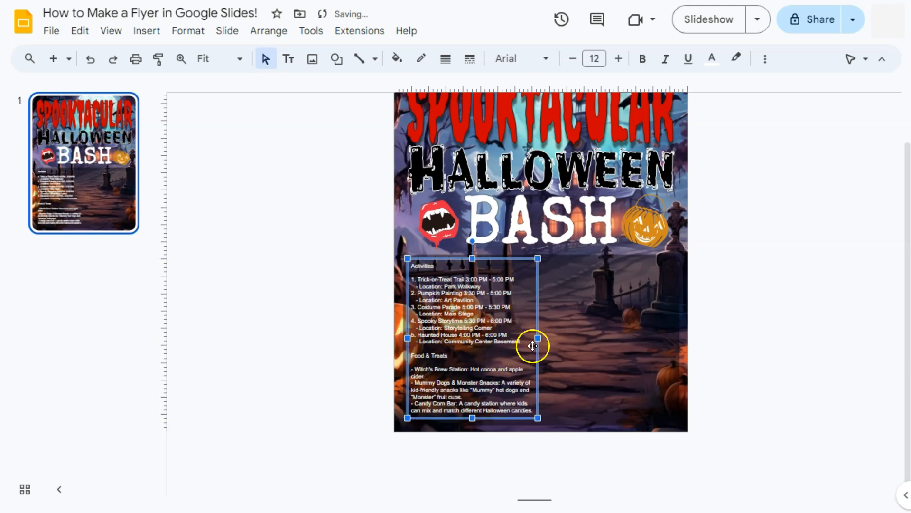
click(588, 373)
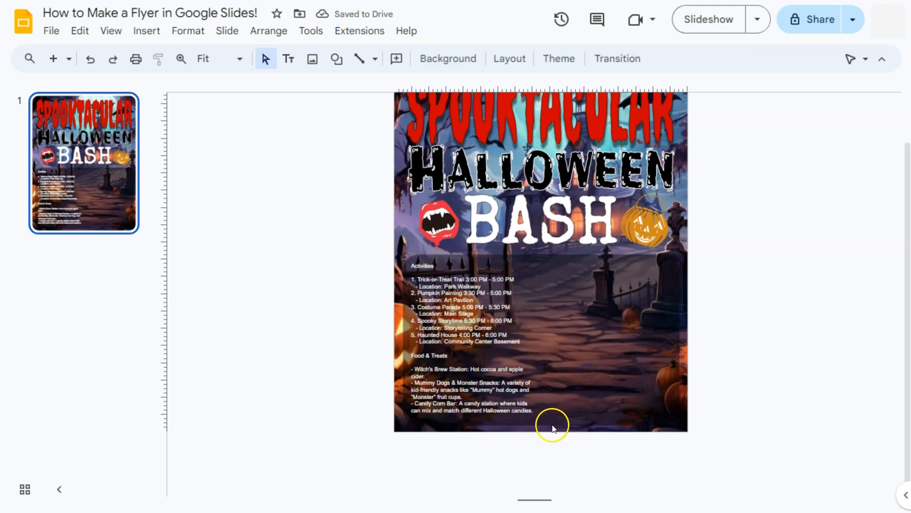
- Change the font of all the Activities and Food & Treats text to Arvo
click(475, 326)
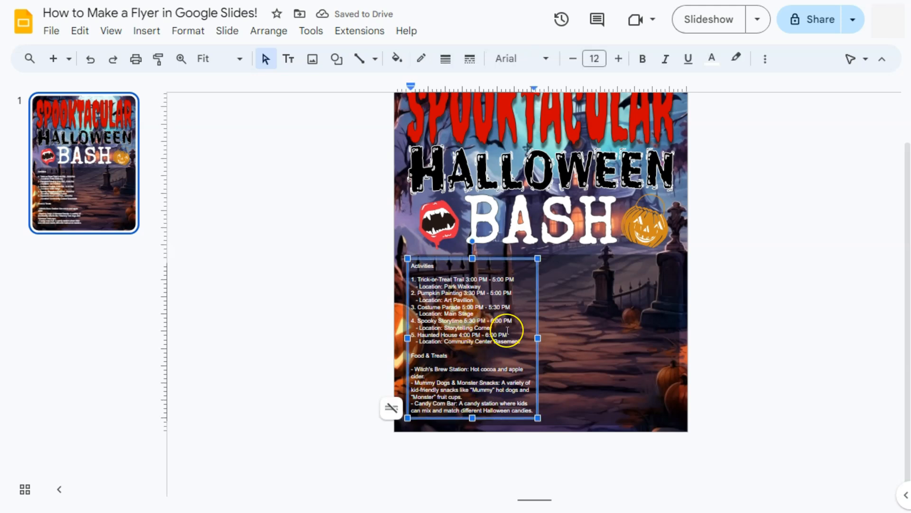
scroll(507, 327, up, 2)
scroll(507, 327, down, 1)
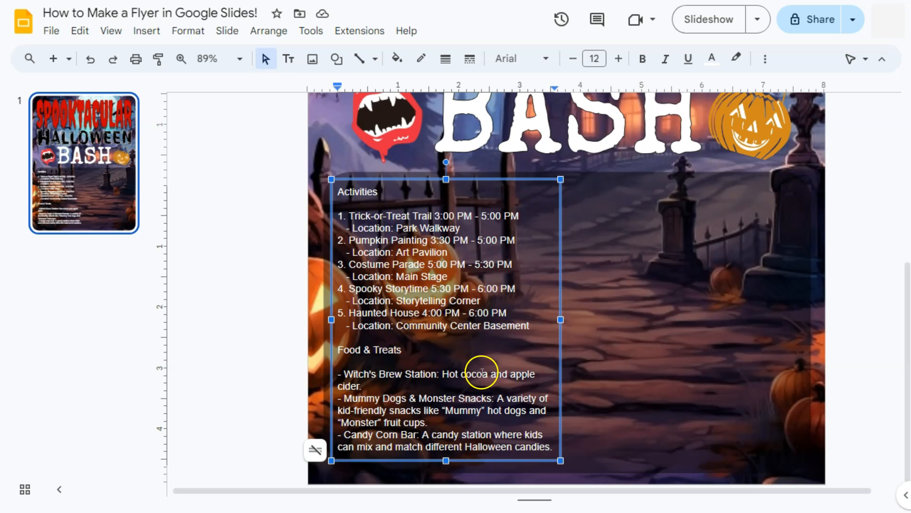
click(432, 328)
key(ctrl+a)
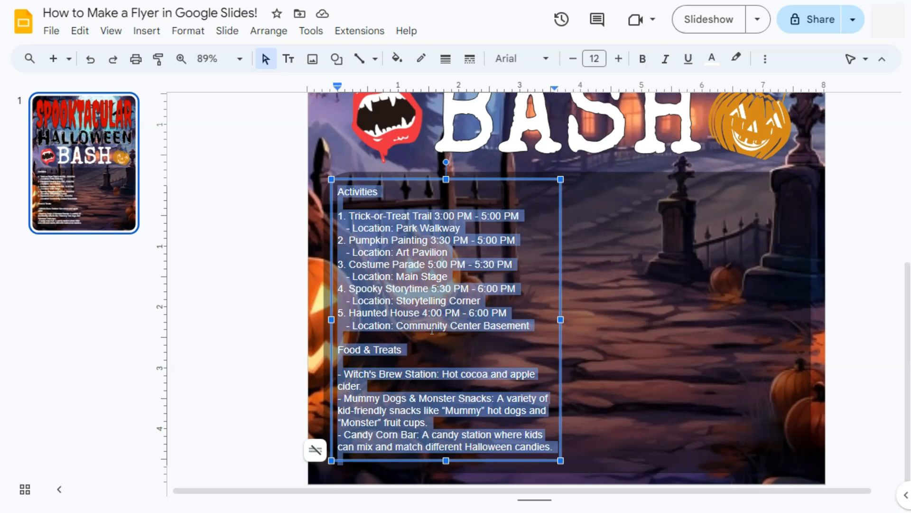
click(517, 57)
click(527, 395)
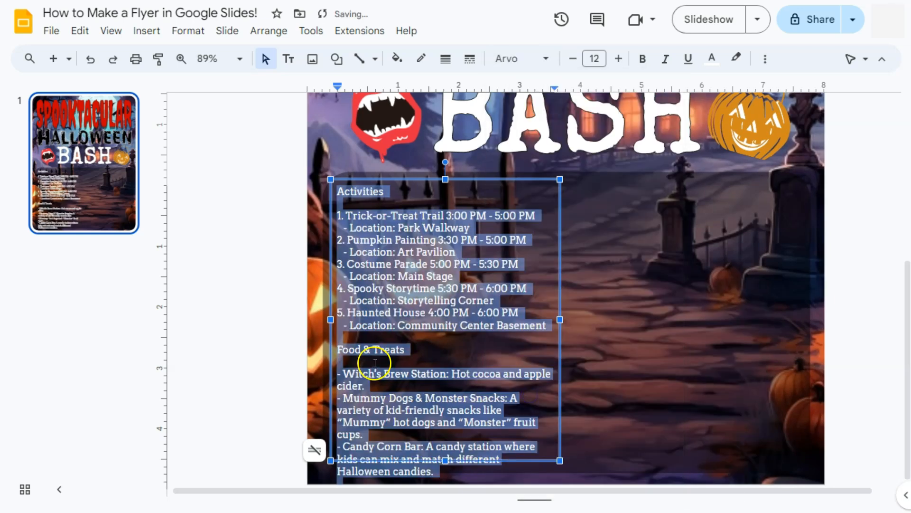
- Widen the Activities text box slightly on both its left and right sides
drag(330, 319, 327, 319)
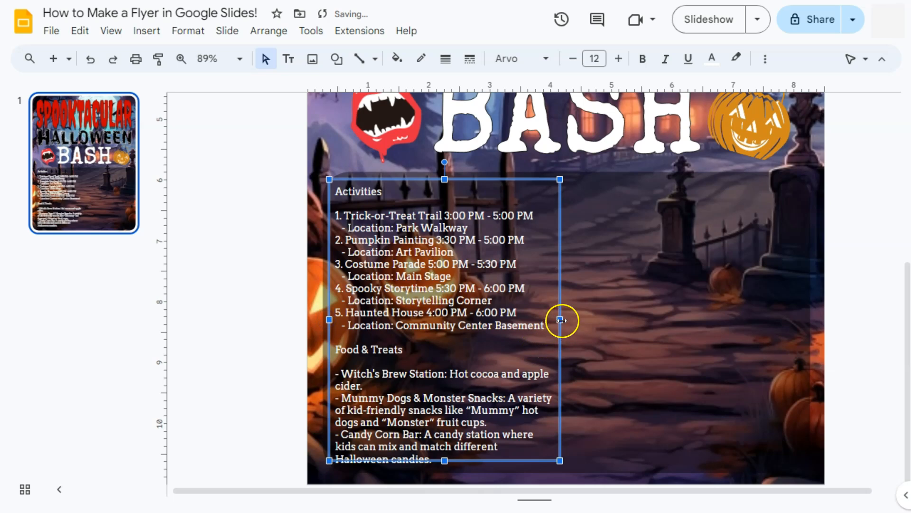
drag(561, 320, 566, 319)
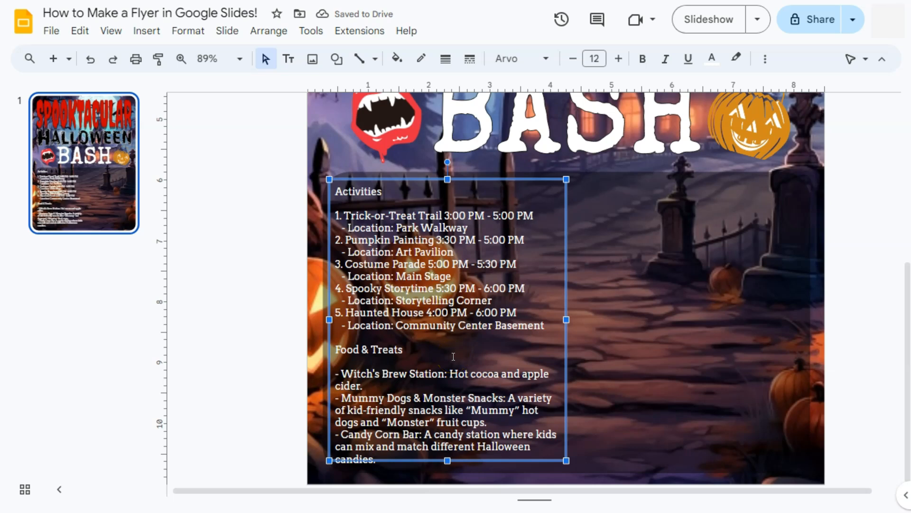
click(614, 294)
- Duplicate the Activities text box and align the copy beside it on the right half of the flyer
click(347, 326)
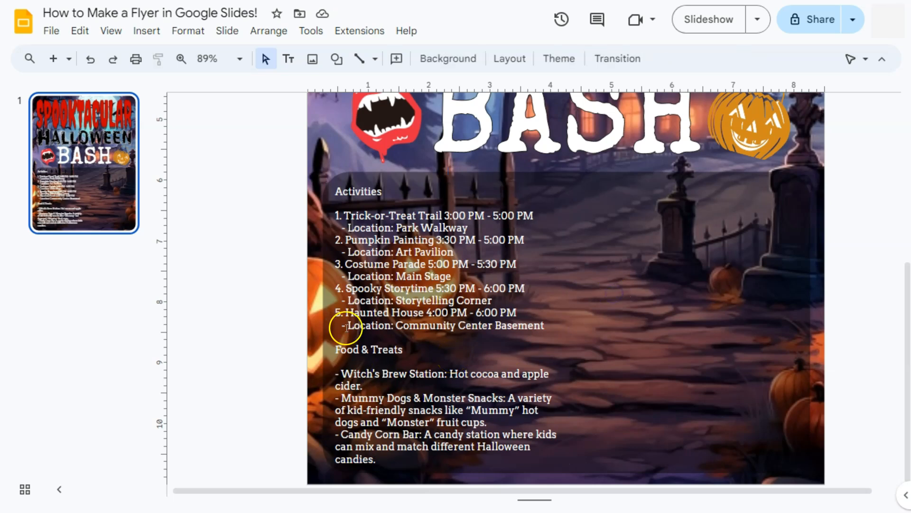
click(288, 58)
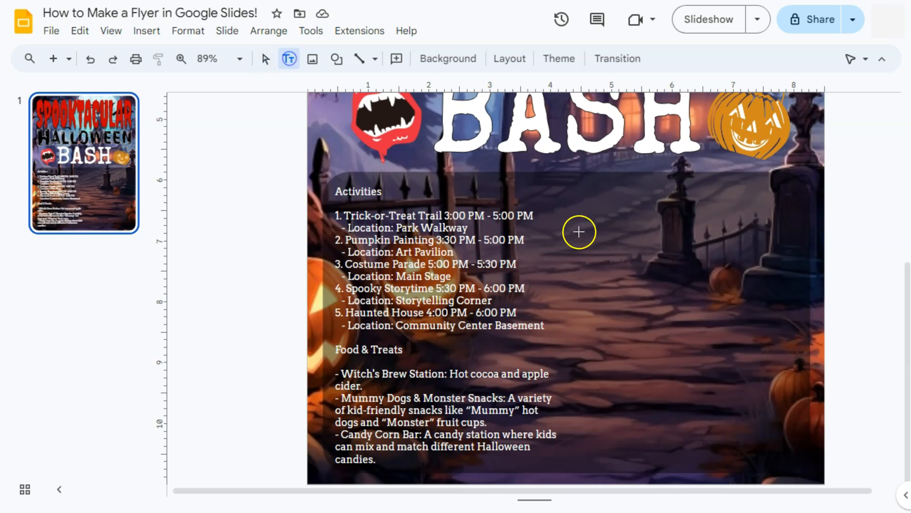
click(485, 181)
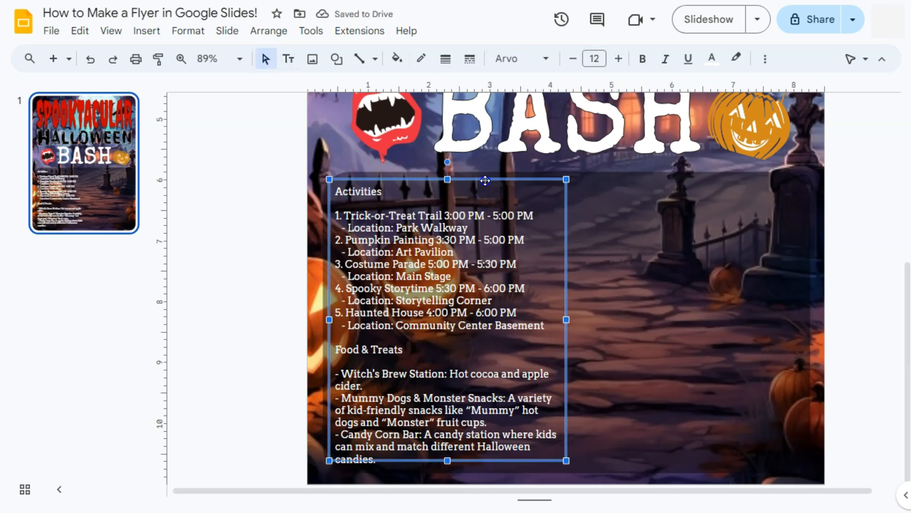
key(ctrl+v)
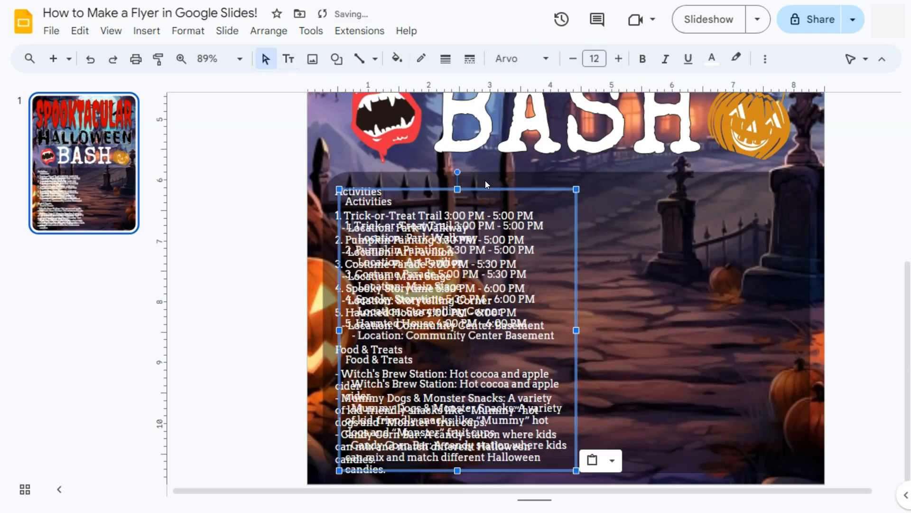
drag(487, 188, 714, 182)
- Replace the text in the duplicated box with the Safety Measures and Tickets & Registration details
click(696, 246)
key(ctrl+a)
key(Delete)
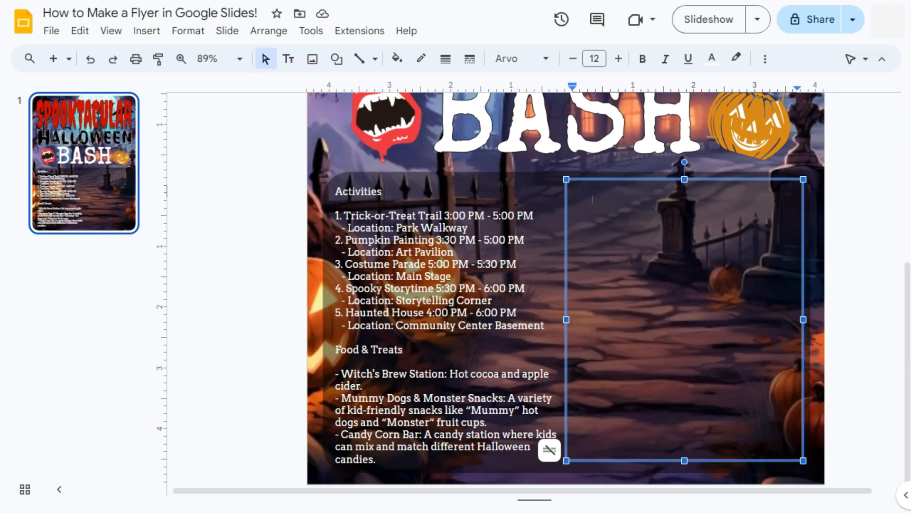
text(Safety Measures  - All activities will be supervised by volunteers. - The Trick-or-Treat Trail will be clearly marked, and parents are encouraged to accompany younger children. - First aid stations will be available throughout the event. - The Haunted House will have a no-touch policy to ensure a safe and fun experience.  Tickets & Registration  - Tickets: $5 per child (Adults Free) - Registration: Pre-registration is recommended, but tickets will also be available at the door.)
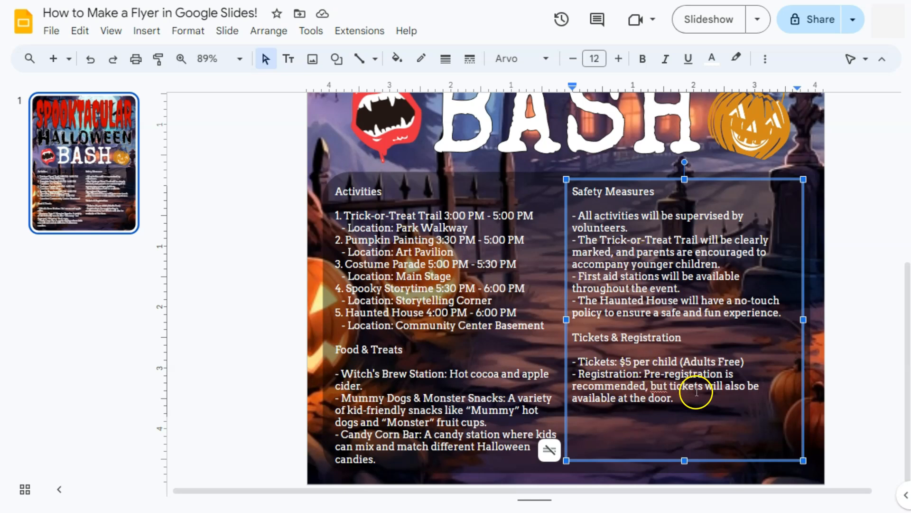
- Narrow the Safety Measures text box from its left edge and widen the Activities text box slightly toward it
click(657, 389)
click(566, 319)
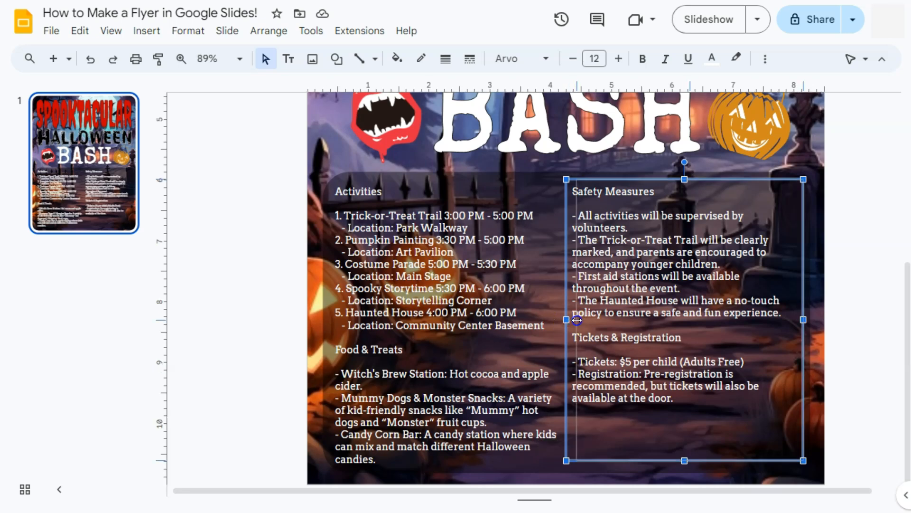
drag(577, 321, 574, 319)
click(508, 311)
click(611, 322)
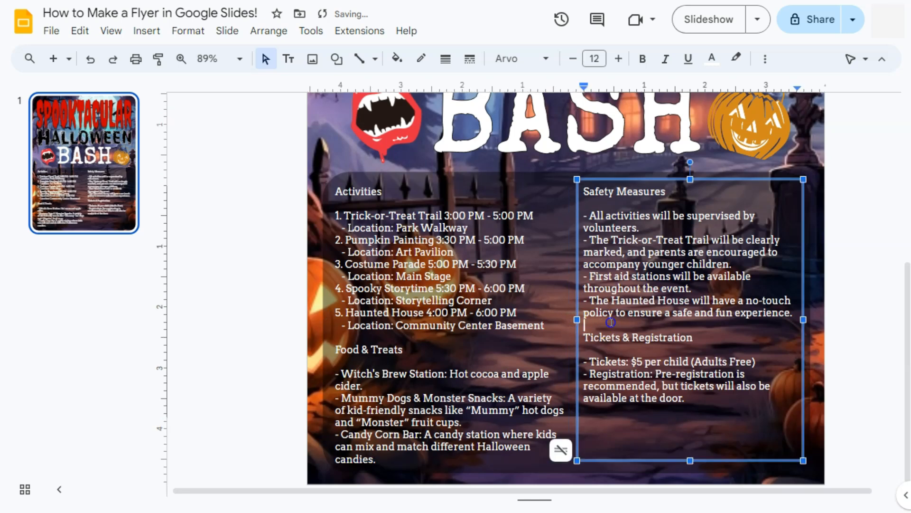
- Enlarge the Activities and Food & Treats headings to font size 15 and move their text box up slightly
click(480, 325)
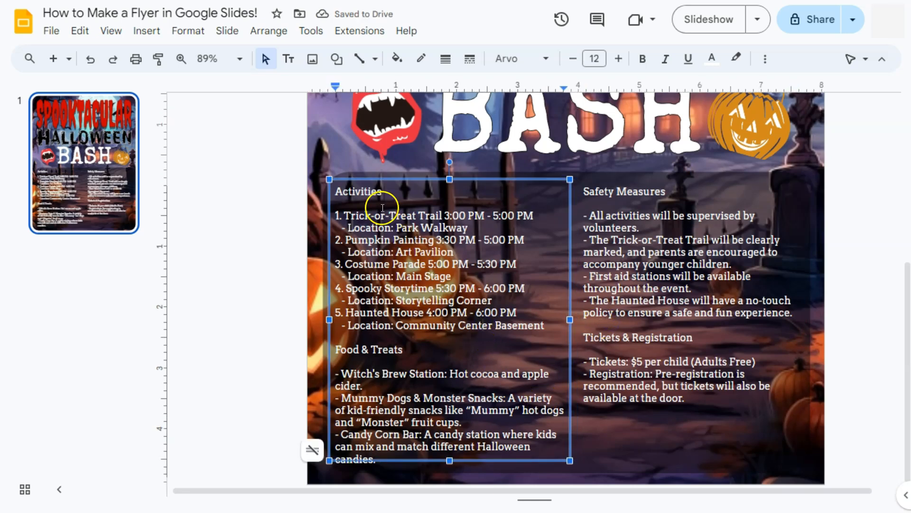
drag(382, 192, 334, 192)
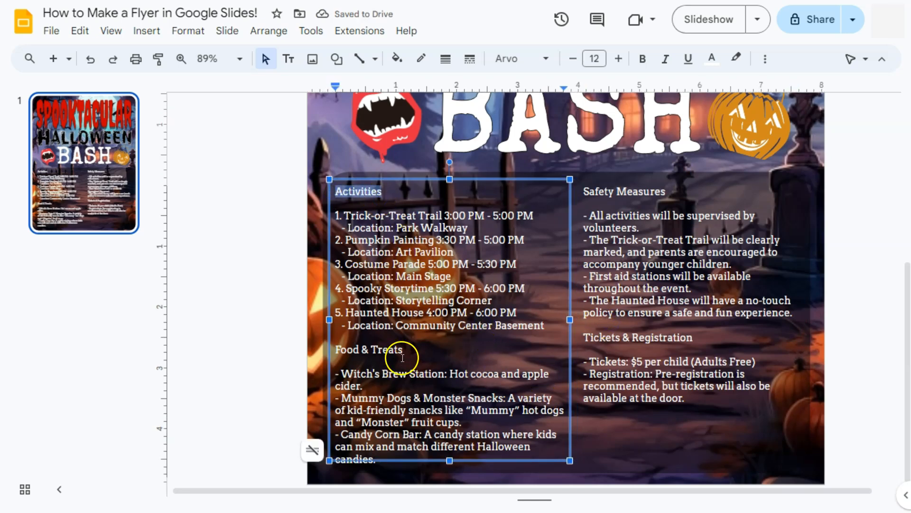
drag(403, 349, 333, 350)
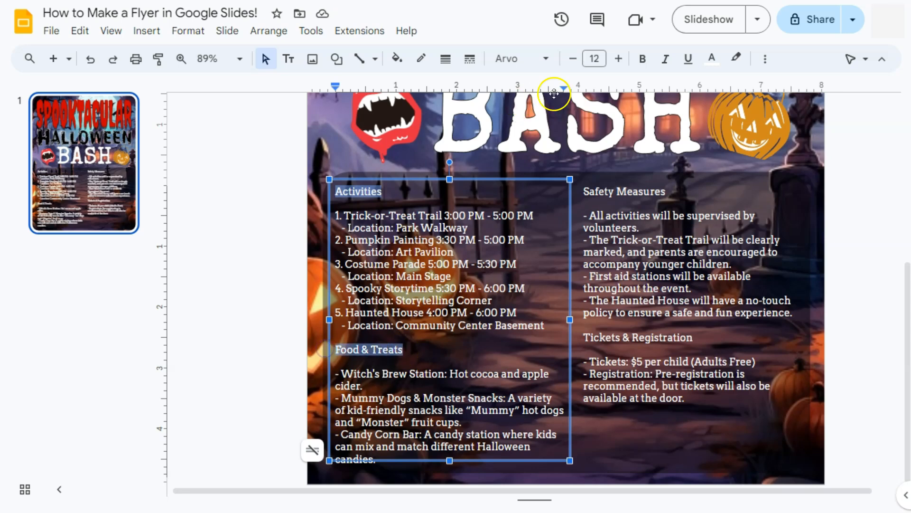
click(619, 58)
click(619, 59)
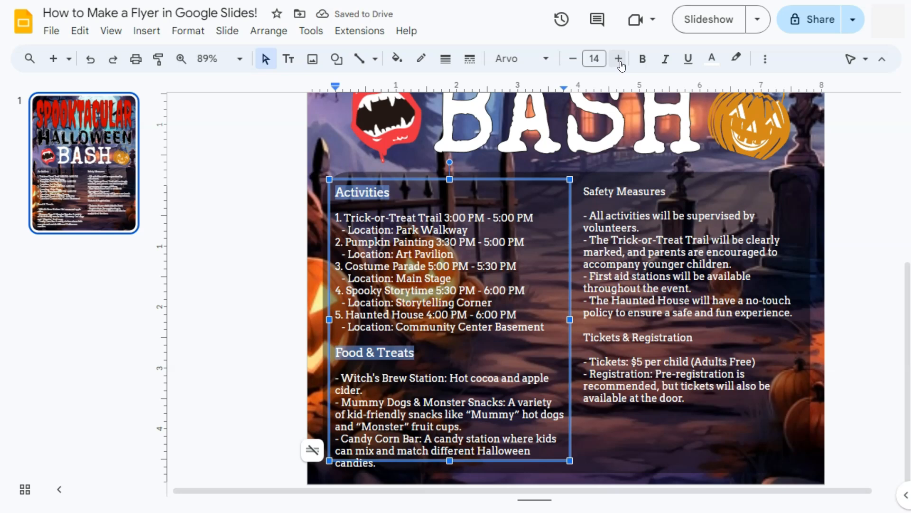
click(619, 59)
click(465, 173)
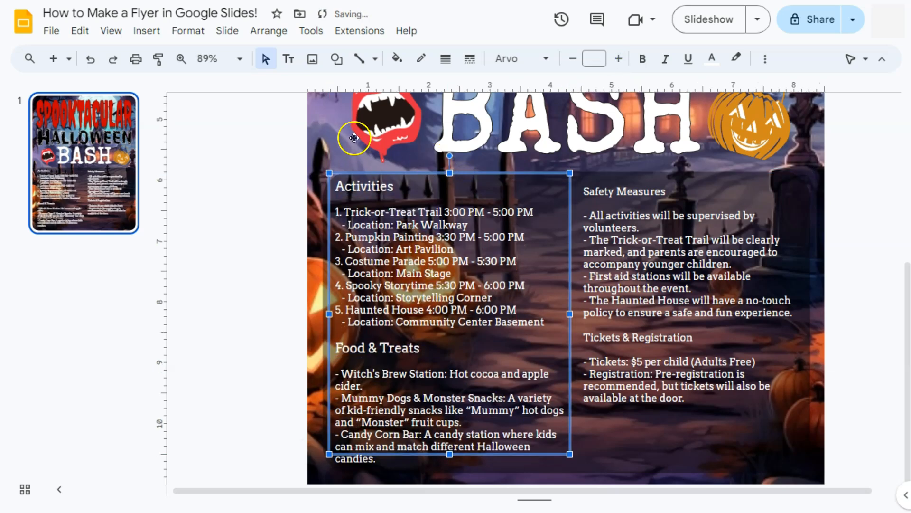
- Increase the Safety Measures and Tickets & Registration headings to font size 14
click(587, 255)
click(619, 253)
drag(666, 192, 541, 193)
drag(686, 337, 543, 338)
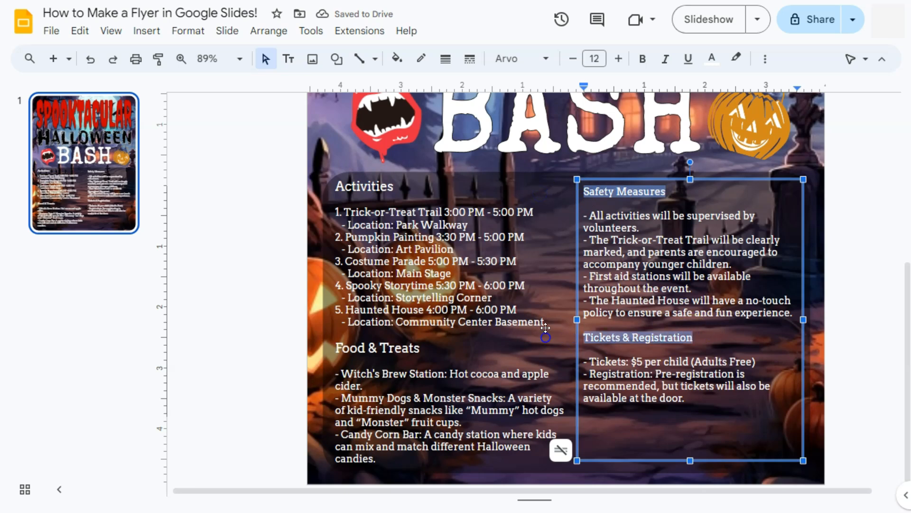
click(617, 59)
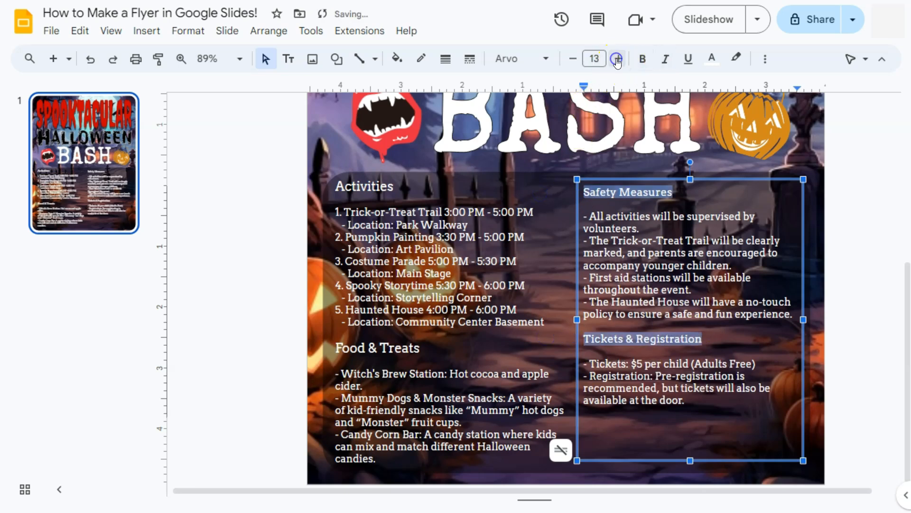
click(617, 60)
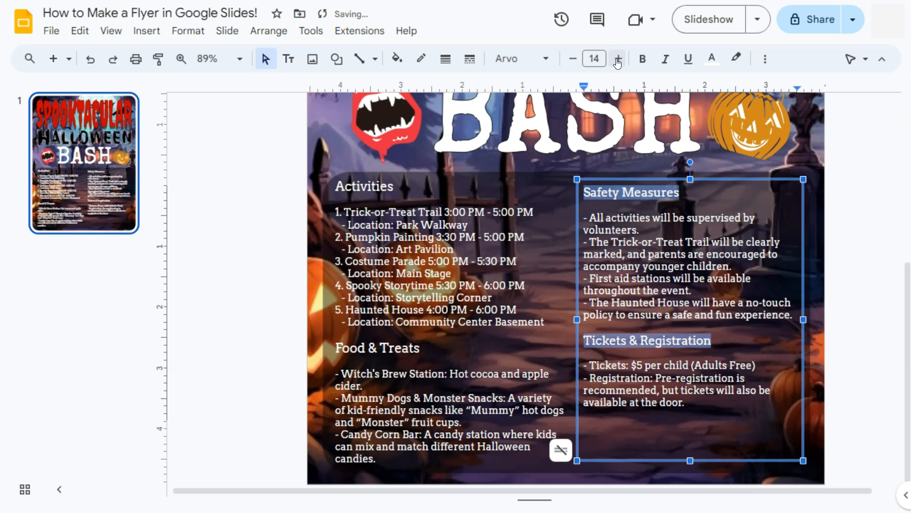
- Move the Safety Measures text box up slightly to align its top with the Activities text box, and deselect it
click(694, 199)
drag(713, 179, 712, 173)
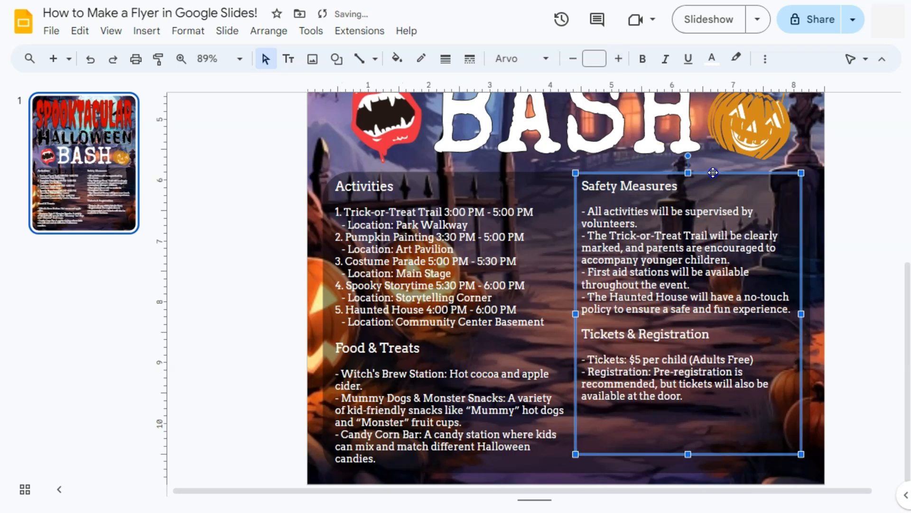
click(851, 280)
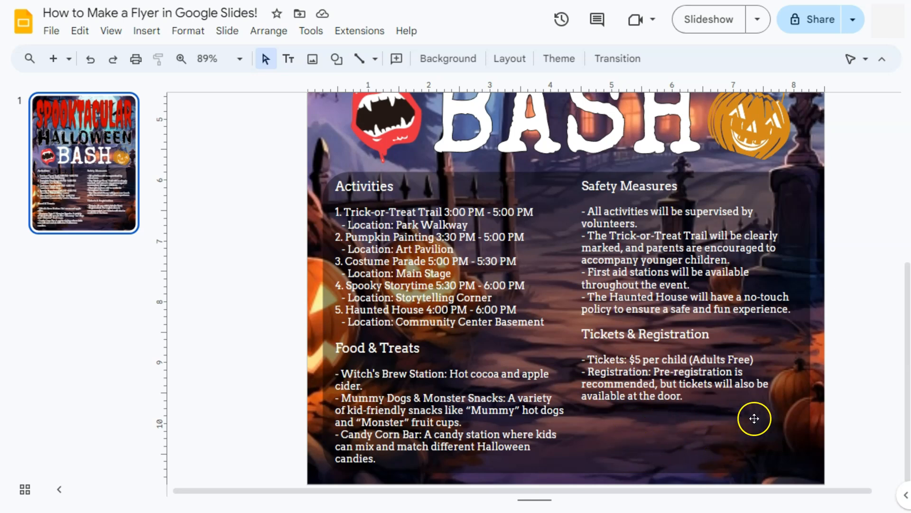
scroll(634, 382, down, 2)
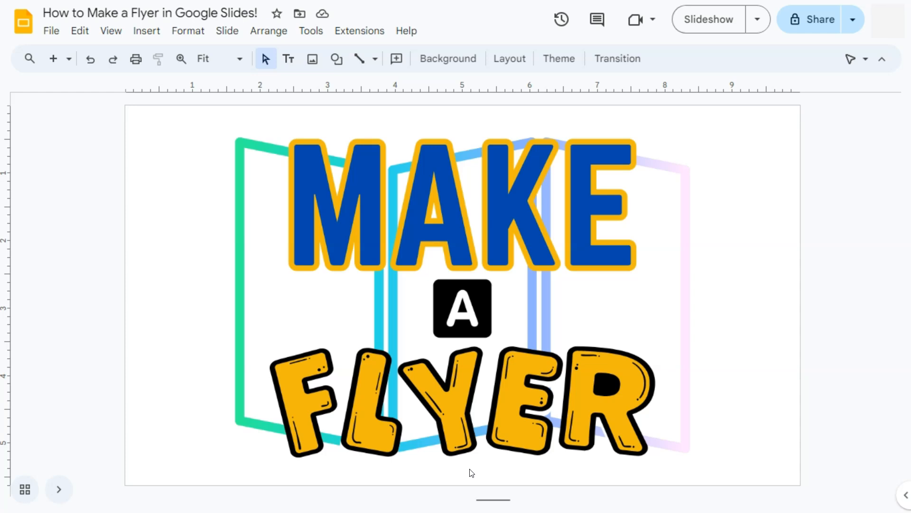
click(463, 473)
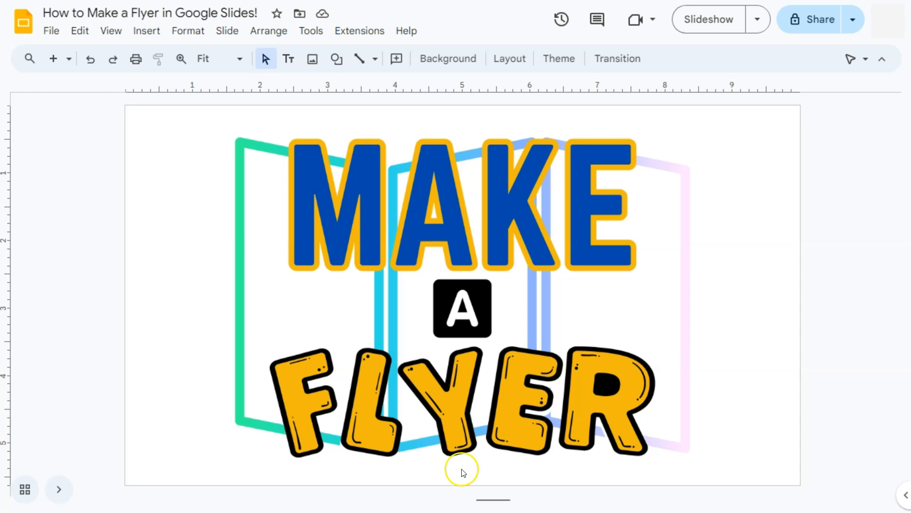